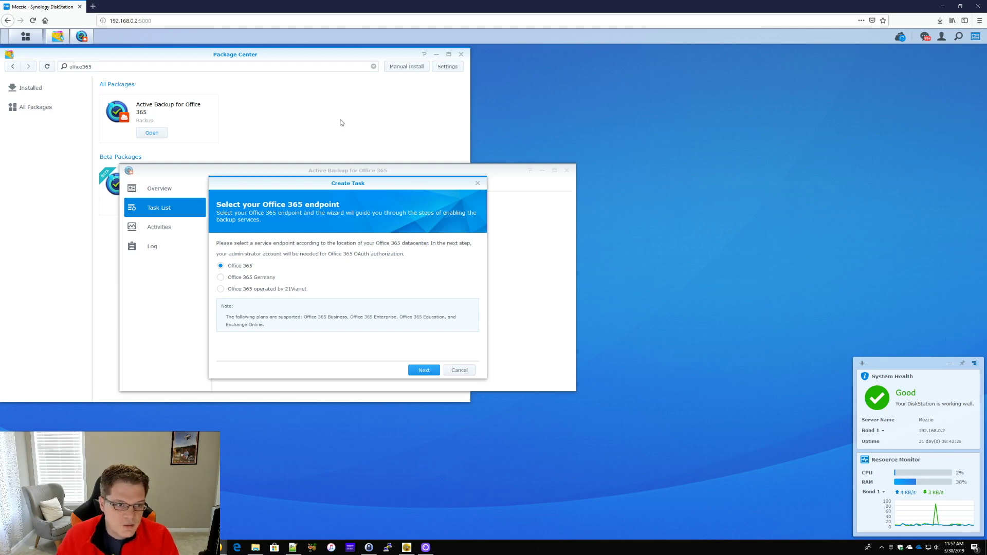
Bring the Package Center window back to the front
{"action": "left_click", "coordinate": [282, 115]}
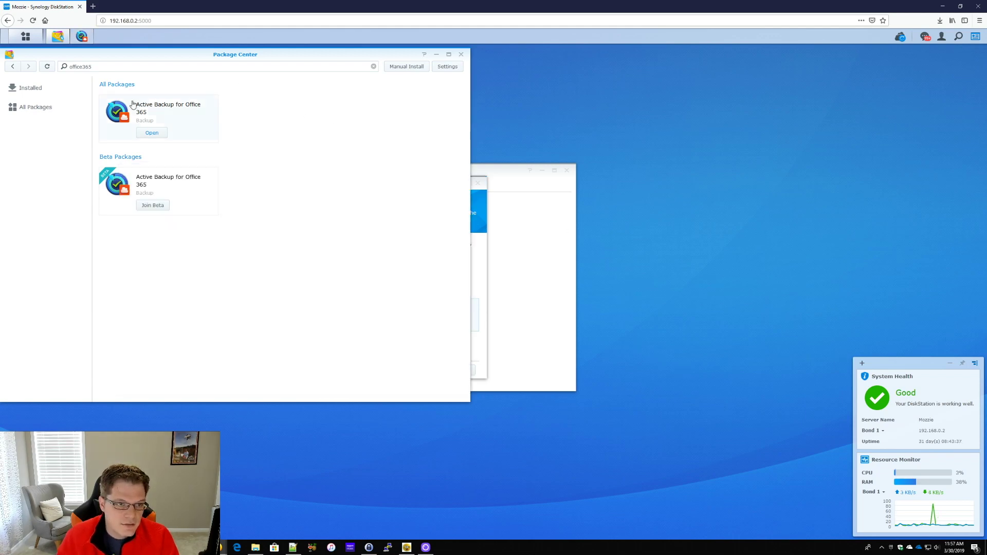
View the Active Backup for Office 365 package details, then close Package Center
{"action": "left_click", "coordinate": [178, 108]}
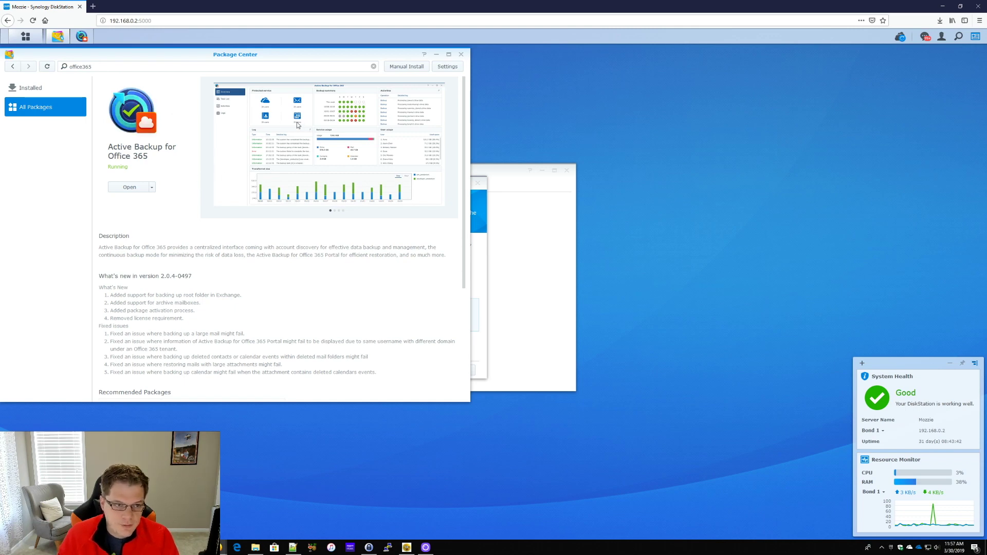
{"action": "left_click", "coordinate": [461, 54]}
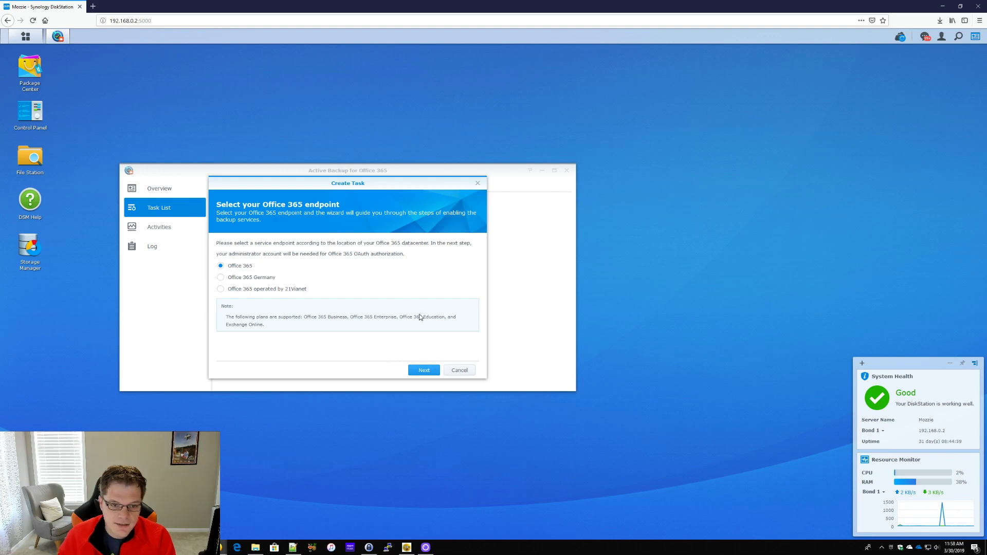
Continue with the Office 365 endpoint and choose to sign in with another account
{"action": "left_click", "coordinate": [424, 370]}
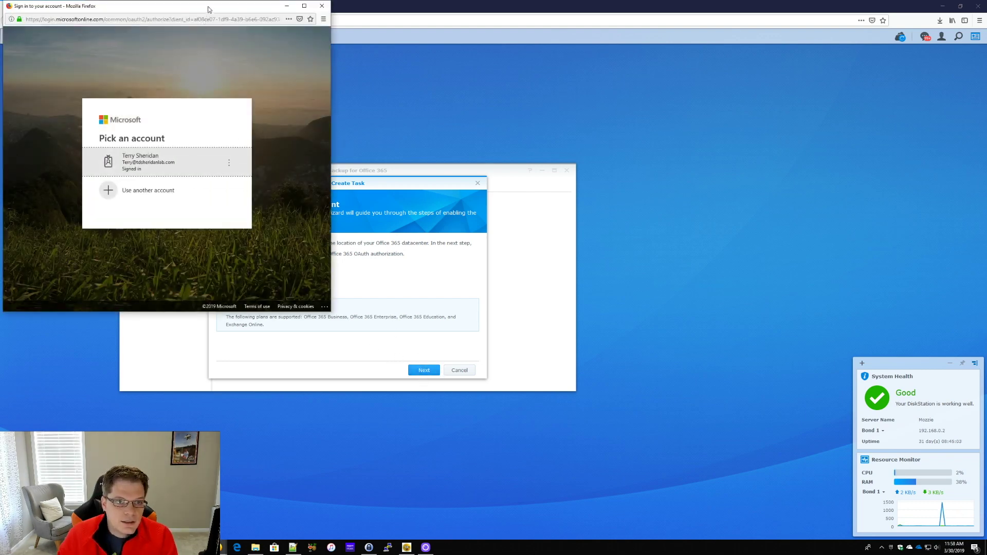
{"action": "left_click_drag", "start_coordinate": [208, 7], "coordinate": [313, 61]}
{"action": "left_click", "coordinate": [277, 245]}
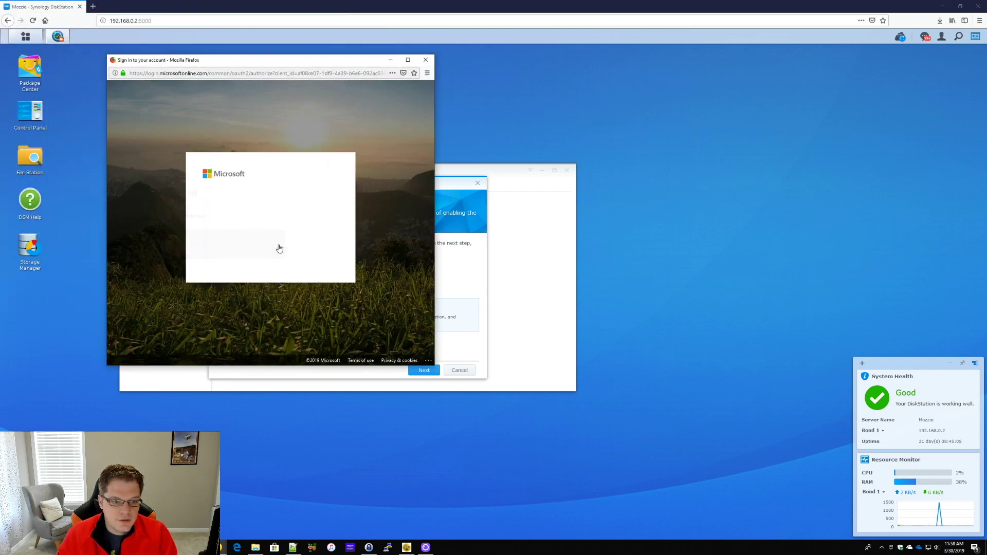
Enter the tenant administrator's email address on the tdsheridanlab.onmicrosoft.com domain and continue
{"action": "type", "text": "Admin"}
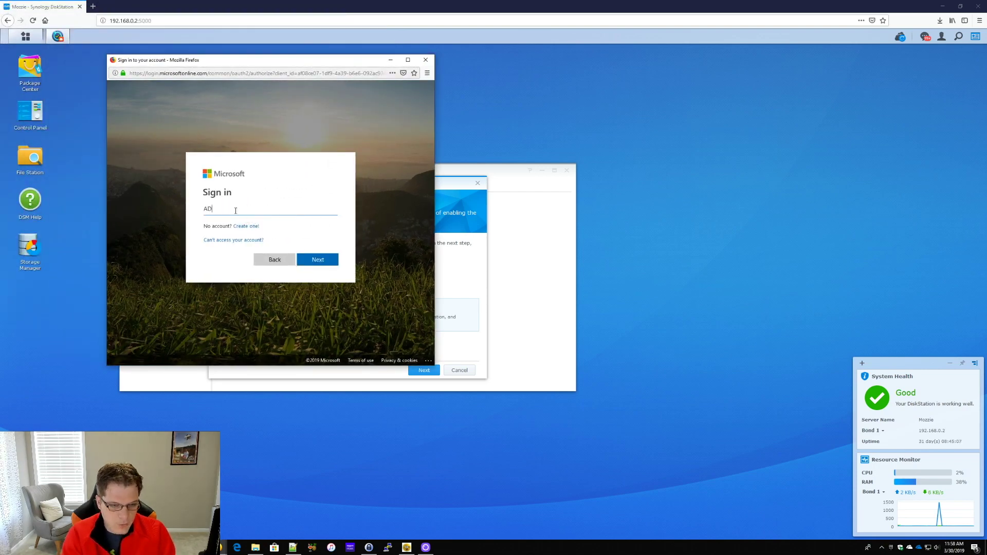
{"action": "key", "text": "BackSpace"}
{"action": "key", "text": "BackSpace"}
{"action": "key", "text": "BackSpace"}
{"action": "key", "text": "BackSpace"}
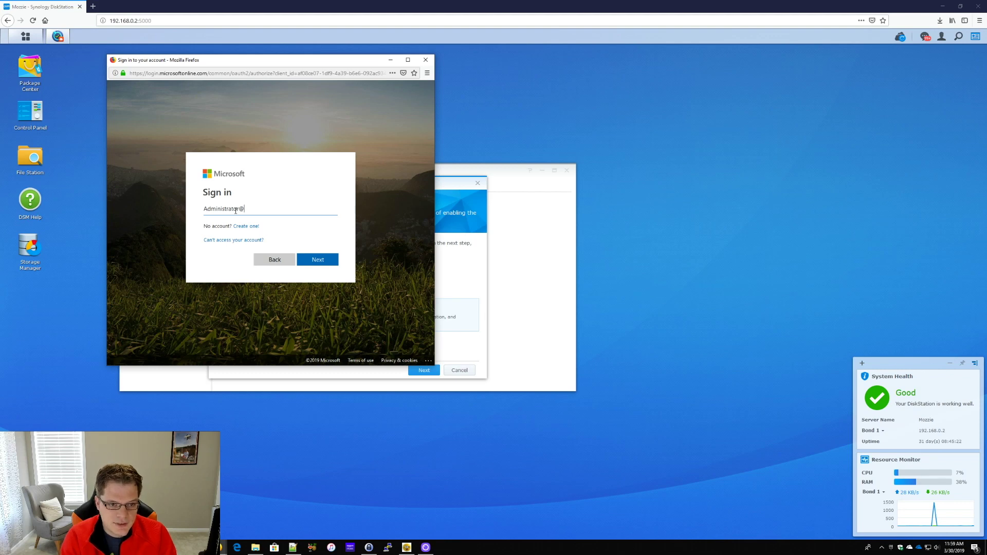
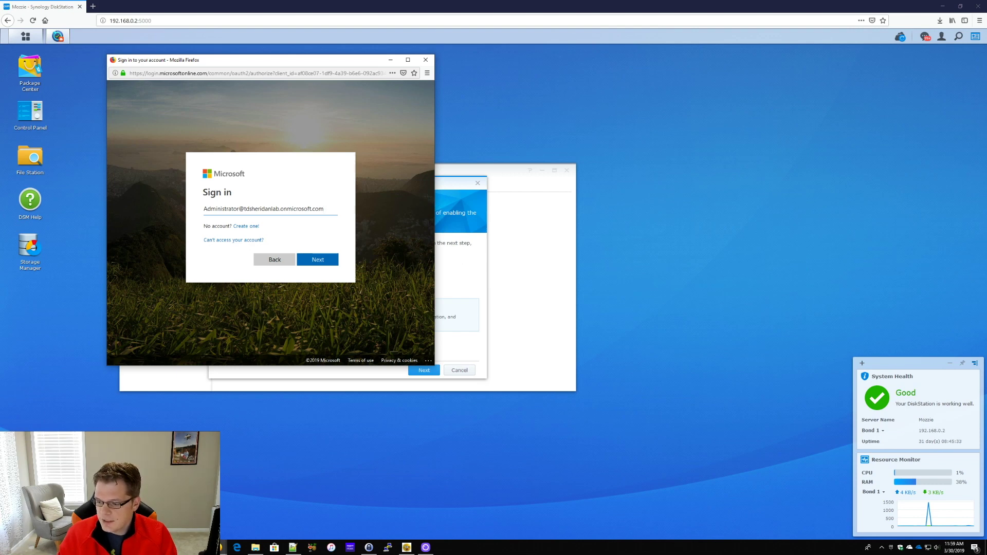
{"action": "key", "text": "alt+Tab"}
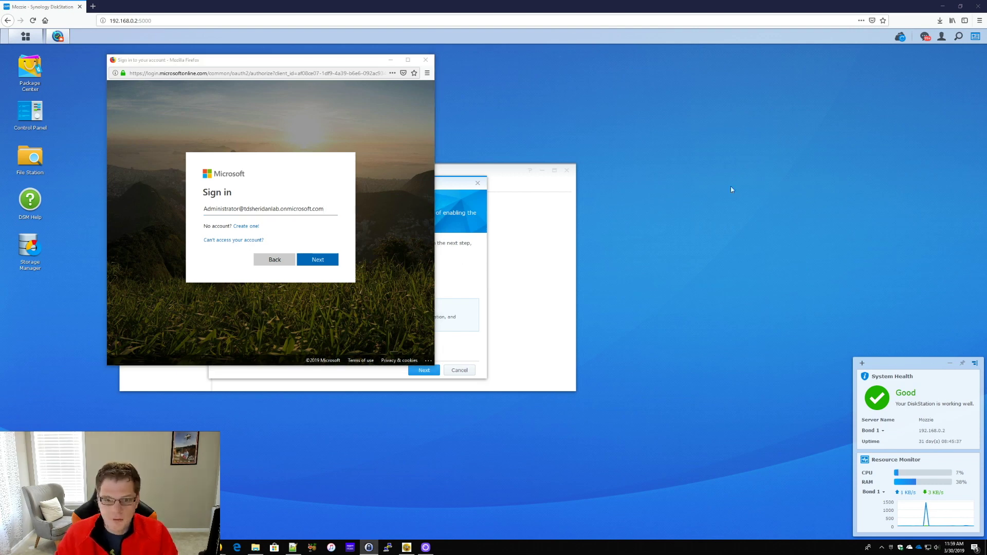
{"action": "left_click", "coordinate": [310, 266]}
Submit the administrator account password and decline saving the login in the browser
{"action": "key", "text": "ctrl+v"}
{"action": "key", "text": "Return"}
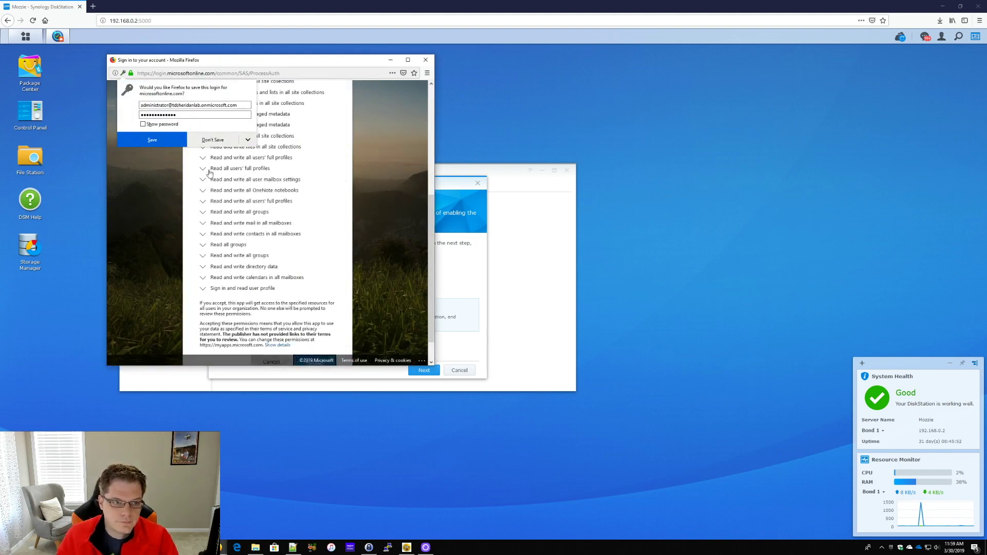
{"action": "left_click", "coordinate": [213, 140]}
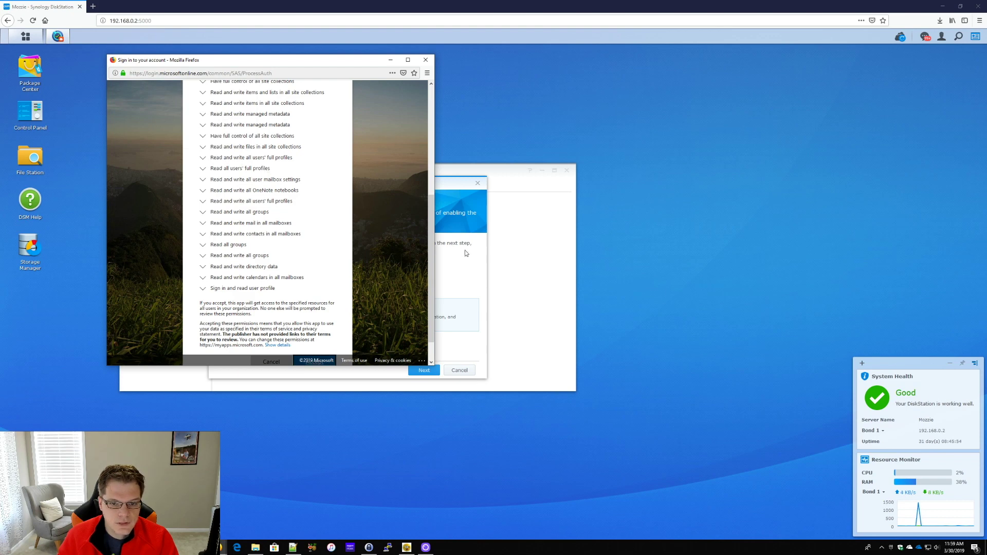
{"action": "left_click", "coordinate": [464, 249]}
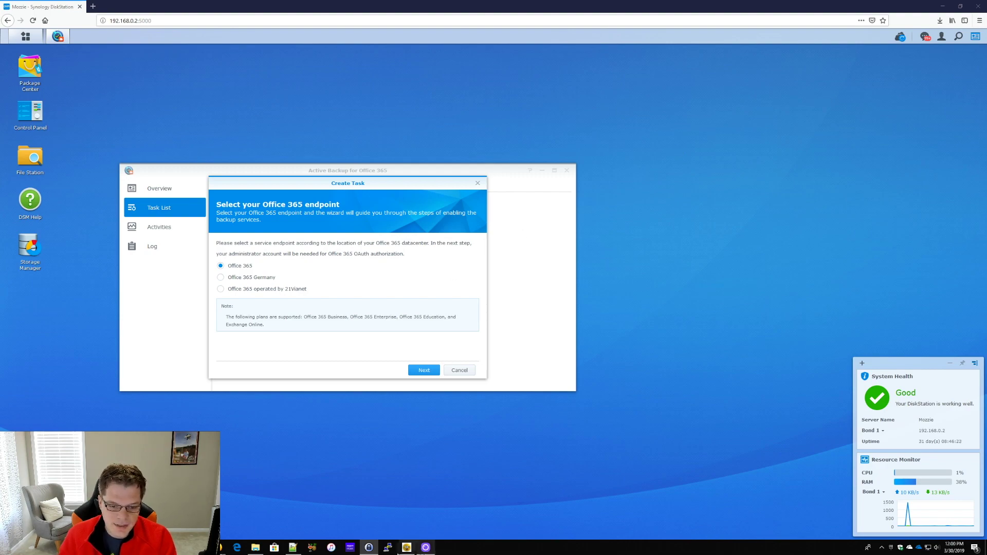
Enlarge the sign-in window to review all requested permissions and accept them for the organization
{"action": "mouse_move", "coordinate": [222, 547]}
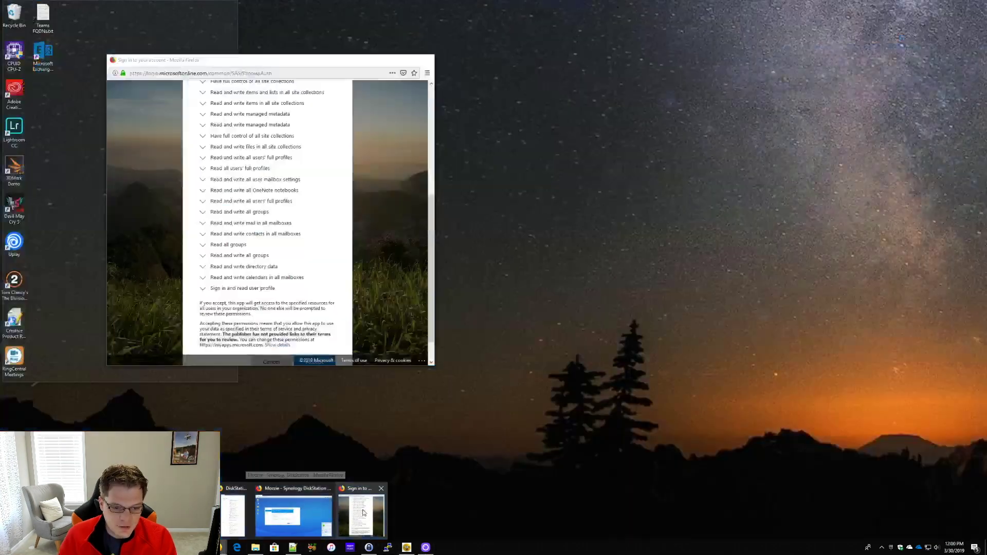
{"action": "left_click", "coordinate": [360, 514]}
{"action": "scroll", "coordinate": [337, 158], "scroll_direction": "up", "scroll_amount": 10}
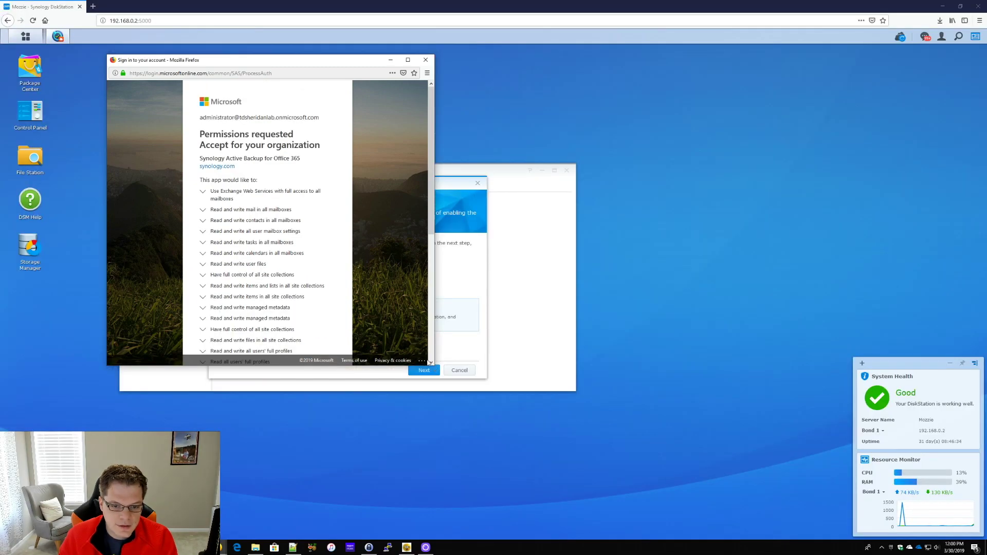
{"action": "left_click_drag", "start_coordinate": [434, 365], "coordinate": [505, 518]}
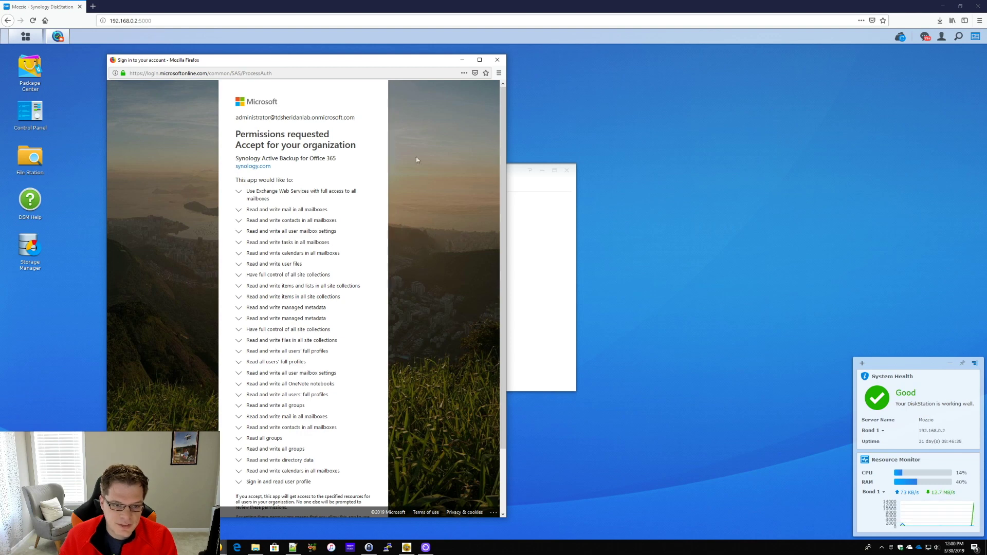
{"action": "scroll", "coordinate": [330, 186], "scroll_direction": "down", "scroll_amount": 3}
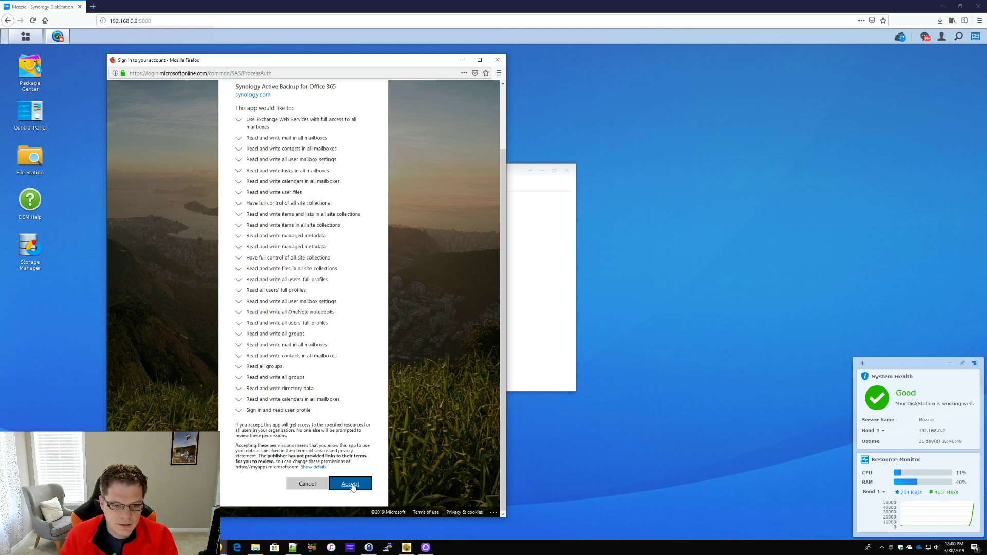
{"action": "left_click", "coordinate": [351, 484]}
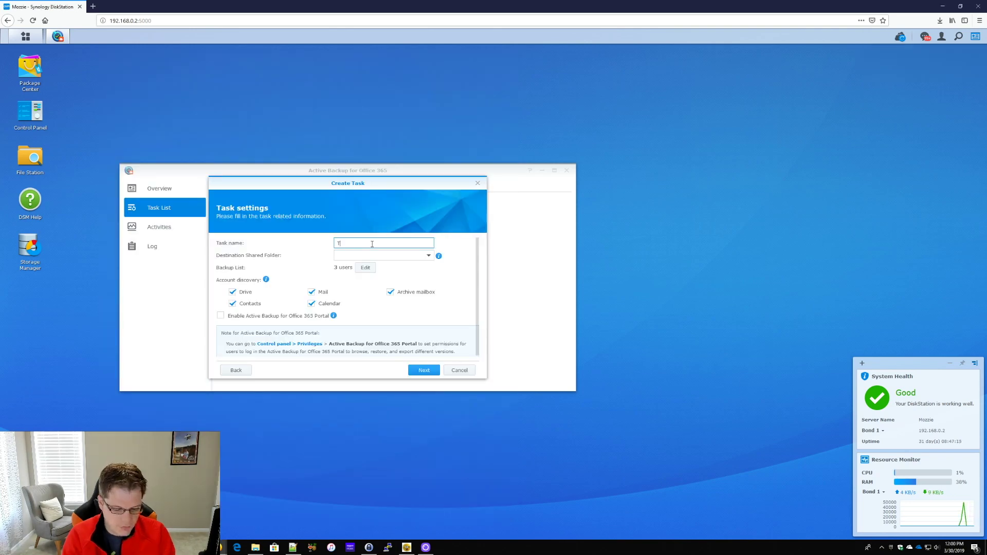
Name the task TDSheridanLAB-Office365Backup and store it in the ActiveBackupforBusiness shared folder
{"action": "type", "text": "TDShe"}
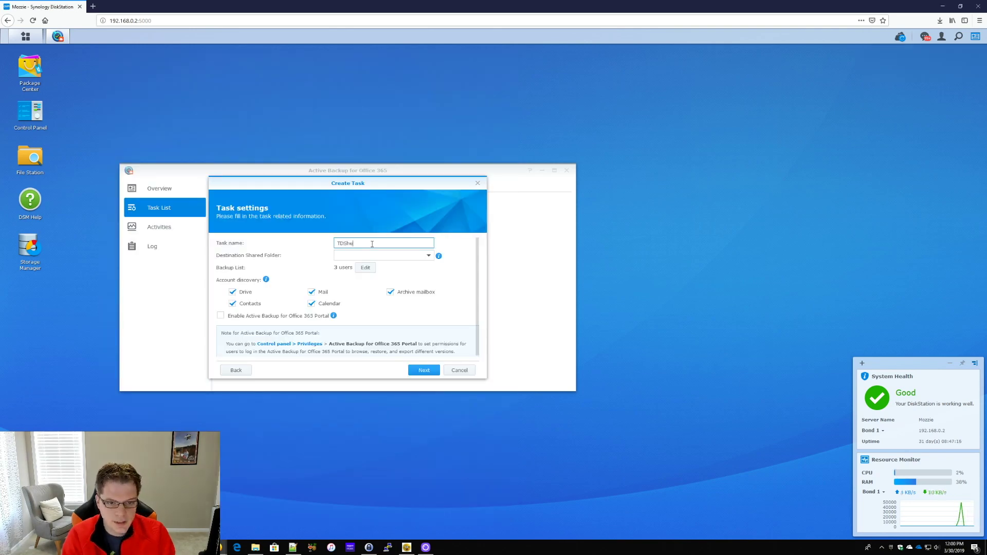
{"action": "type", "text": "ridanLAB"}
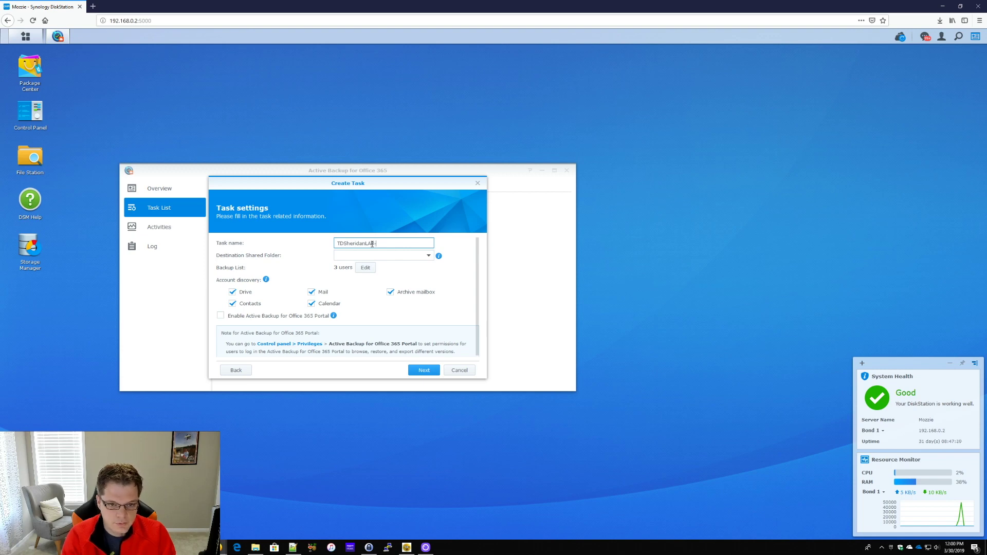
{"action": "type", "text": "-Office365Backup"}
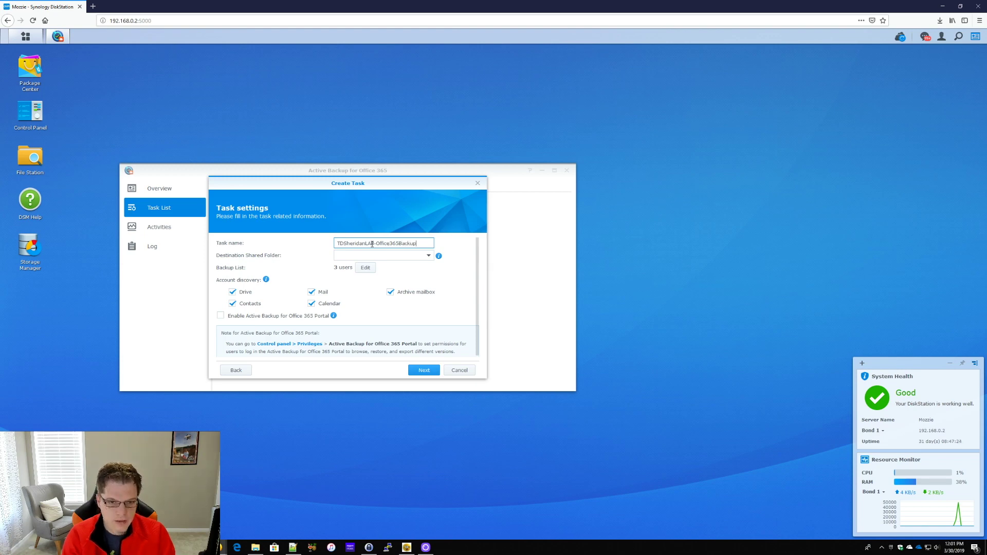
{"action": "left_click", "coordinate": [399, 257]}
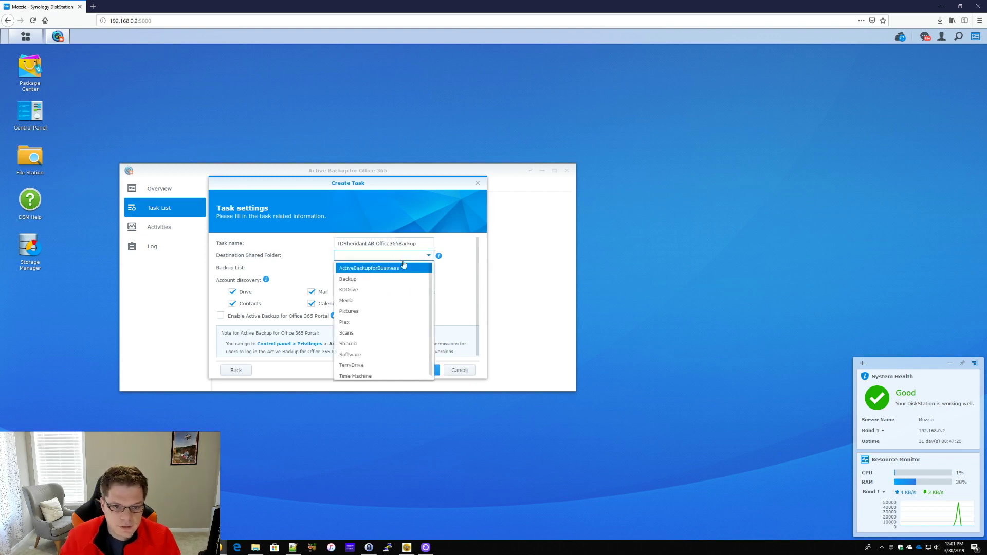
{"action": "left_click", "coordinate": [406, 280]}
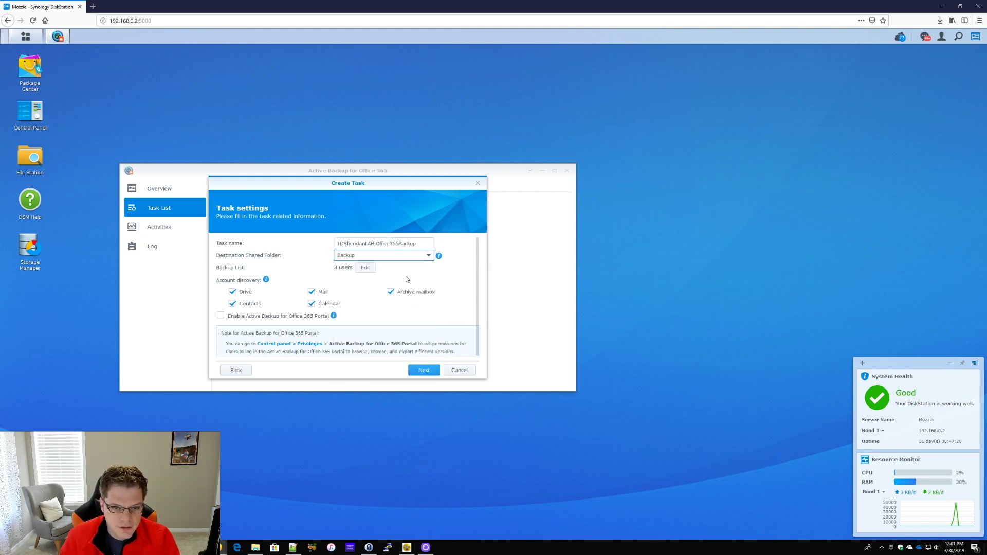
{"action": "left_click", "coordinate": [406, 259]}
{"action": "left_click", "coordinate": [396, 270]}
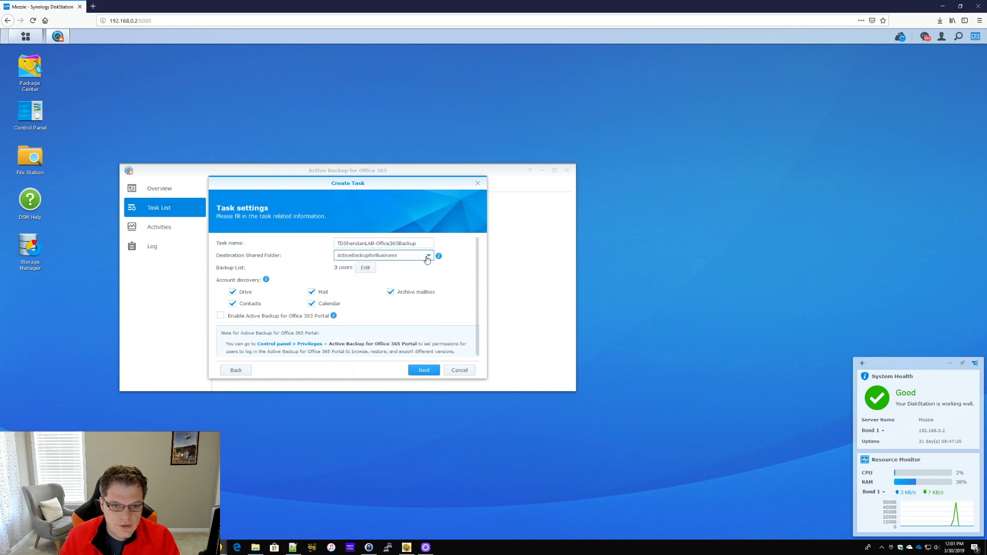
Review the three user accounts selected for backup and confirm the list
{"action": "left_click", "coordinate": [366, 269]}
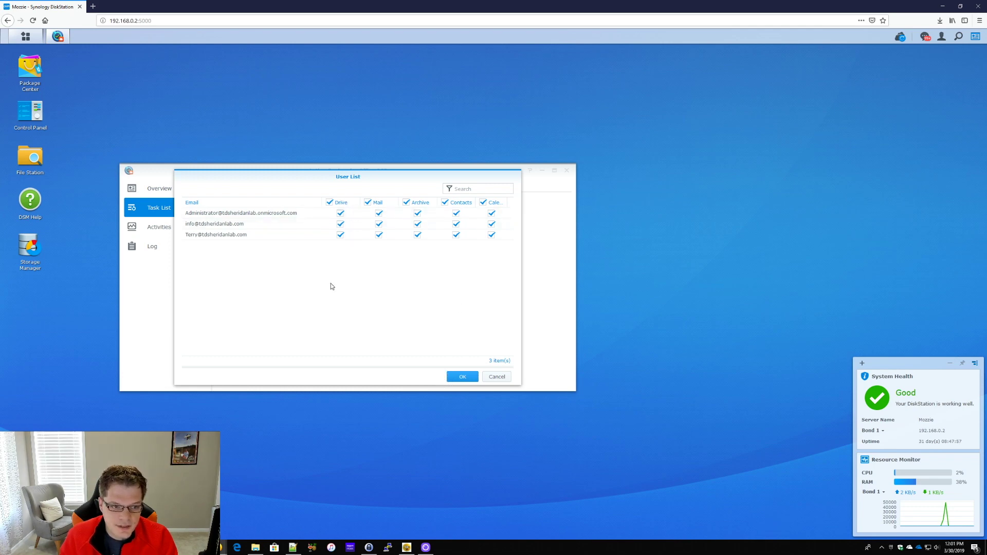
{"action": "left_click", "coordinate": [461, 379]}
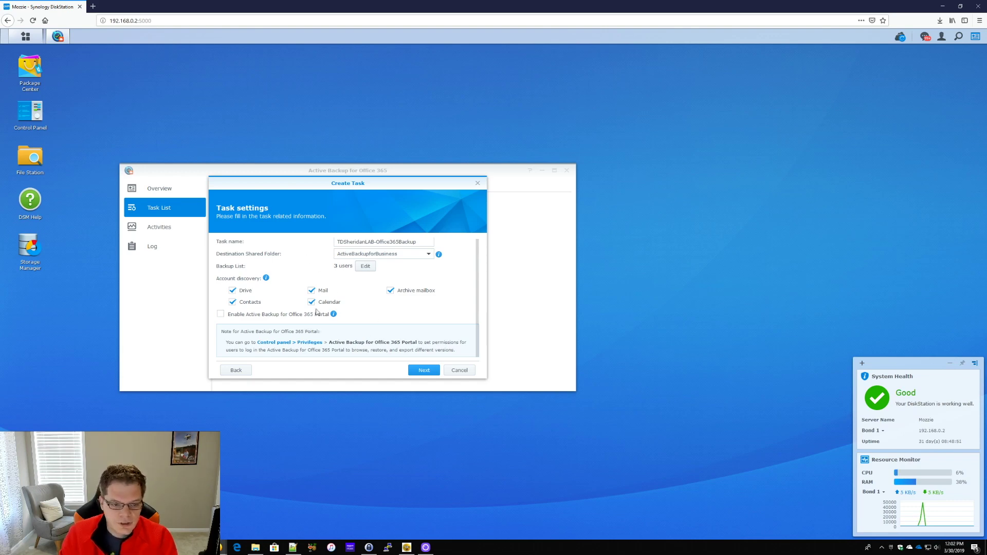
Enable the Active Backup for Office 365 Portal and continue to Version control
{"action": "mouse_move", "coordinate": [335, 315]}
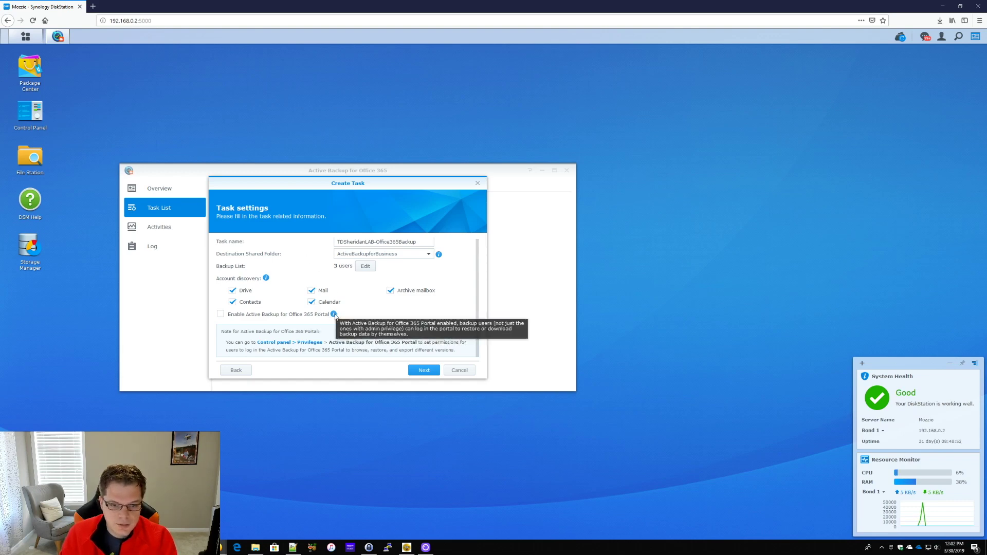
{"action": "left_click", "coordinate": [326, 314]}
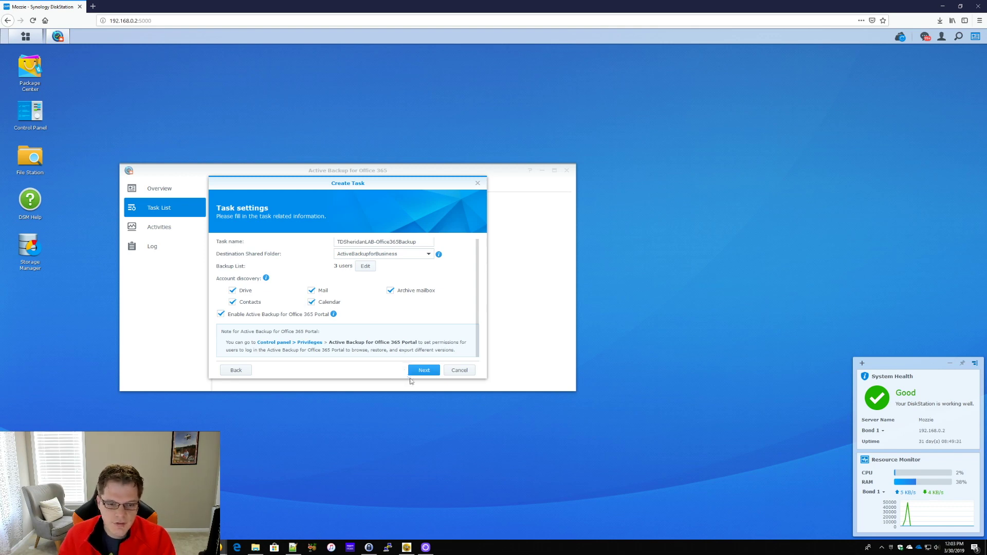
{"action": "left_click", "coordinate": [424, 371]}
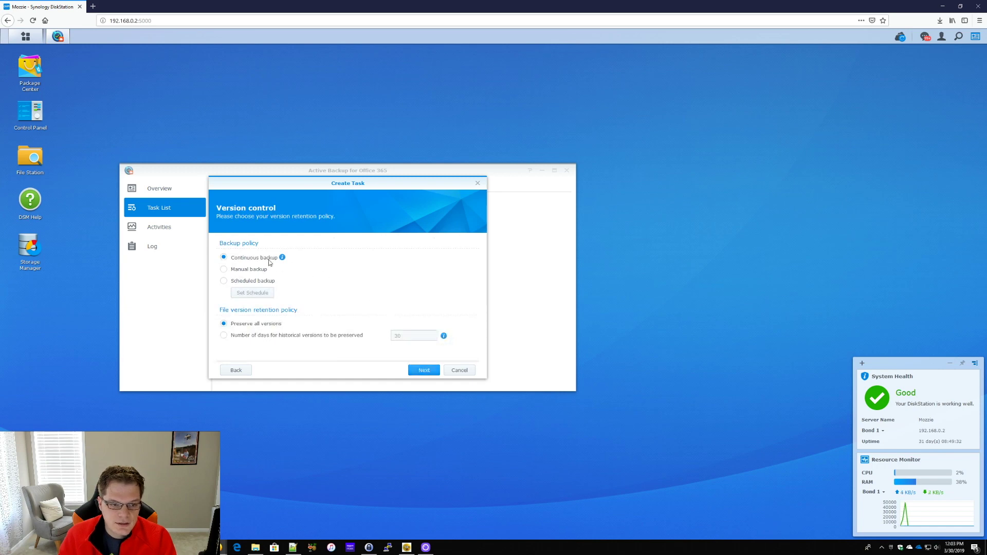
Switch the task to a scheduled backup policy and accept the daily schedule
{"action": "mouse_move", "coordinate": [279, 261]}
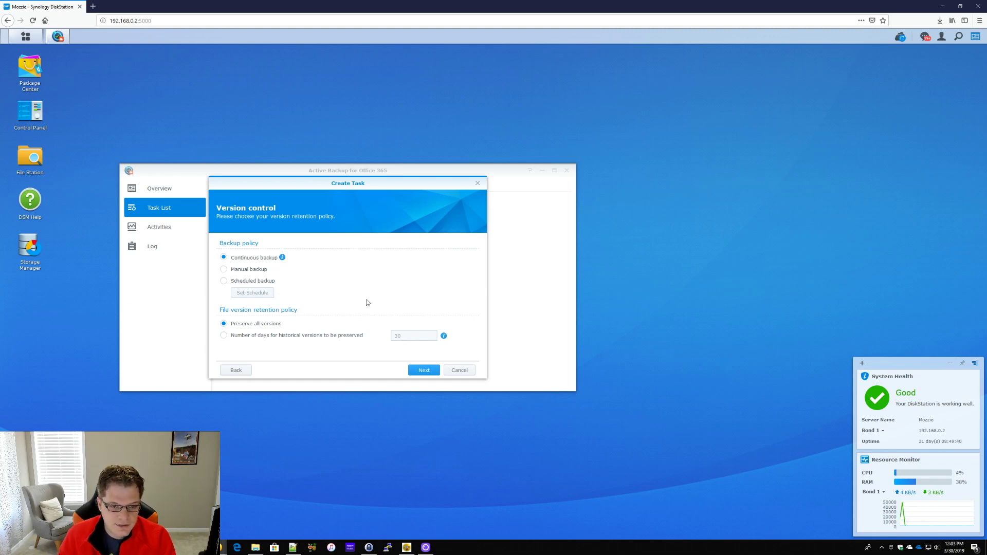
{"action": "left_click", "coordinate": [223, 281]}
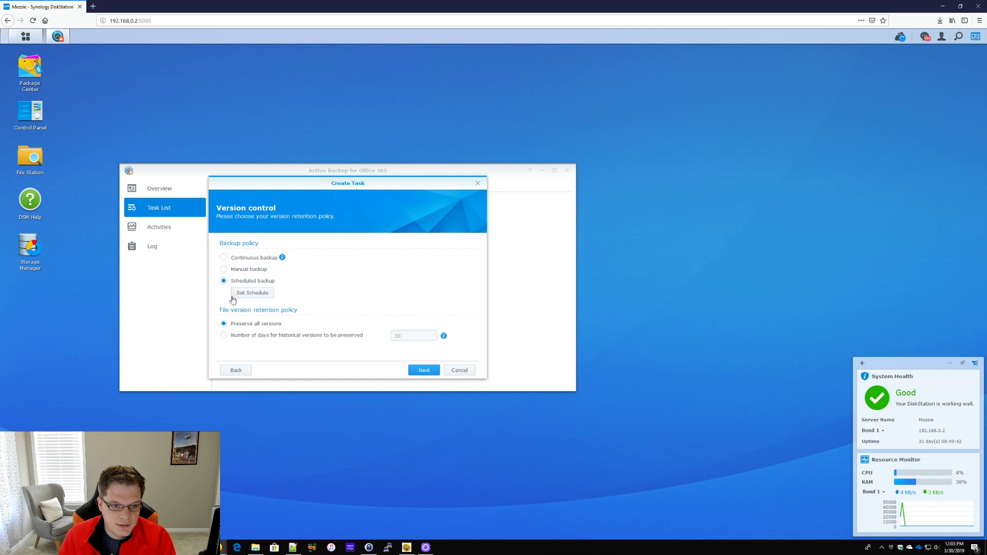
{"action": "left_click", "coordinate": [249, 292]}
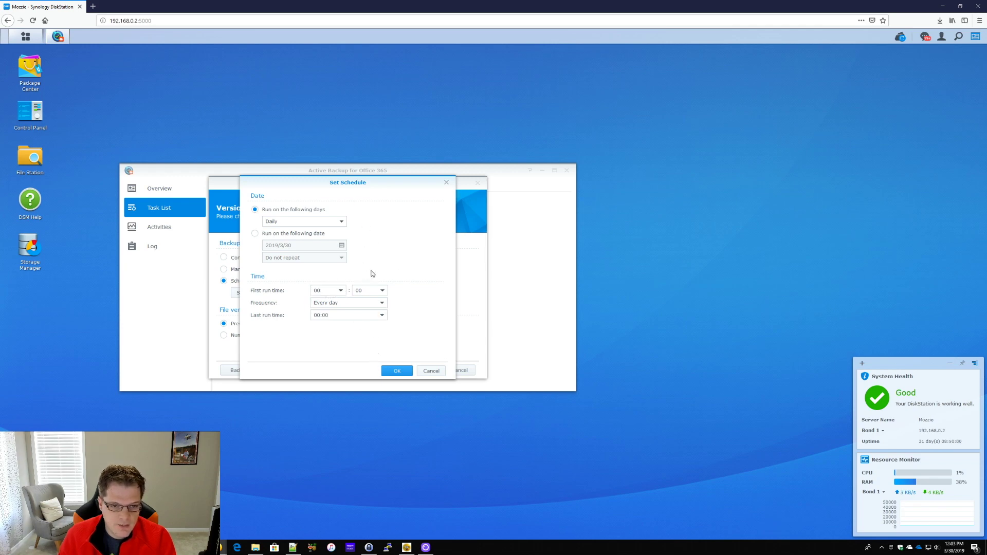
{"action": "left_click", "coordinate": [393, 371]}
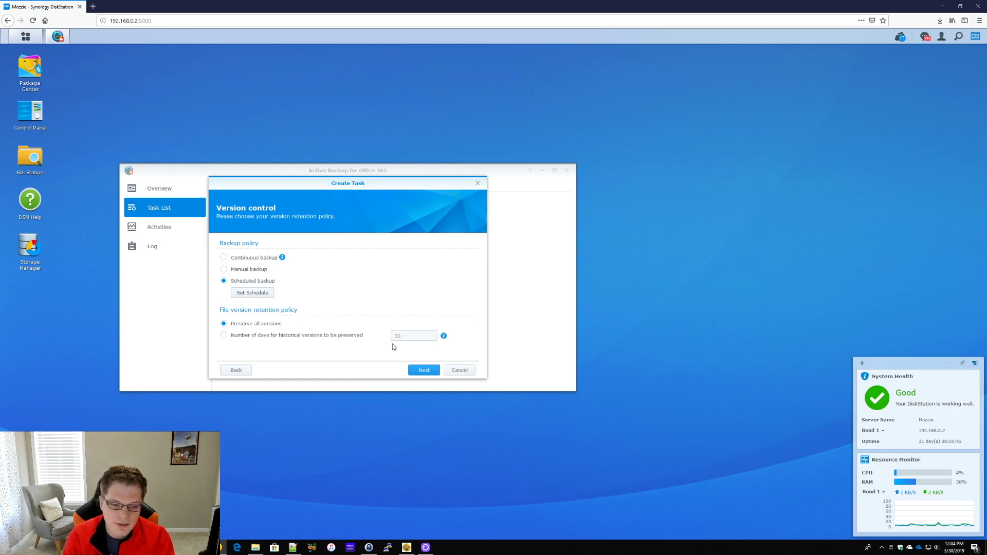
Apply the task summary to create the backup task, dismiss the confirmation, and bring File Explorer forward
{"action": "left_click", "coordinate": [421, 370]}
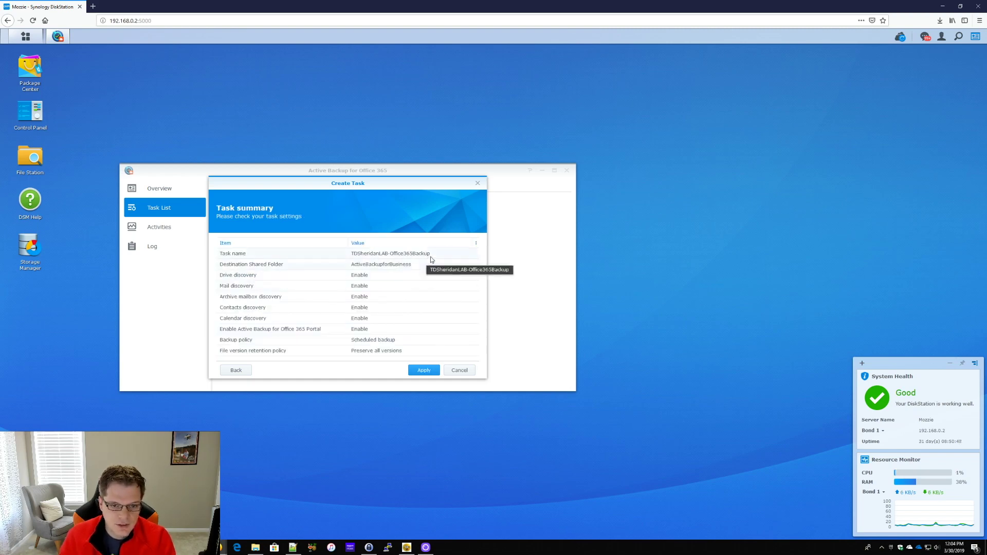
{"action": "left_click", "coordinate": [423, 370]}
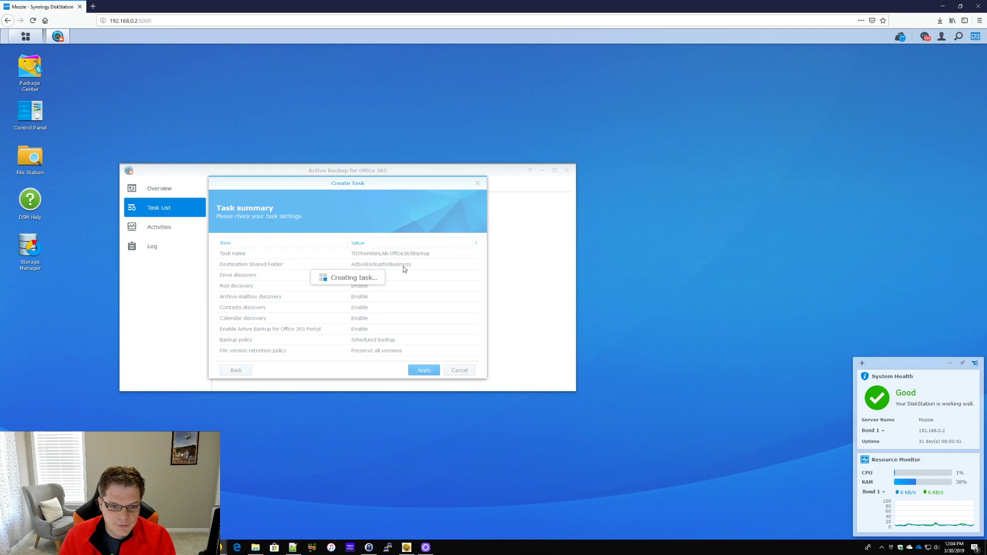
{"action": "left_click", "coordinate": [348, 290]}
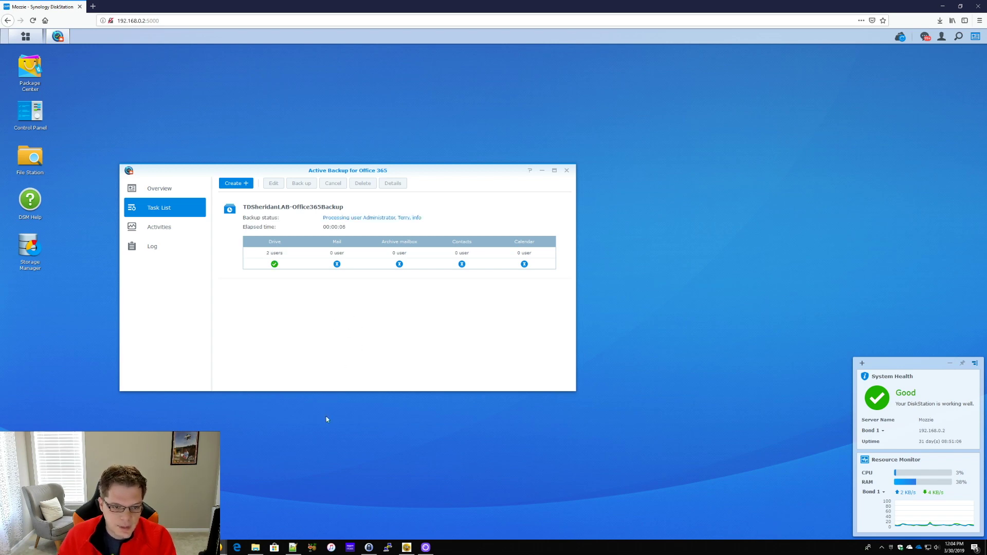
{"action": "left_click", "coordinate": [256, 547]}
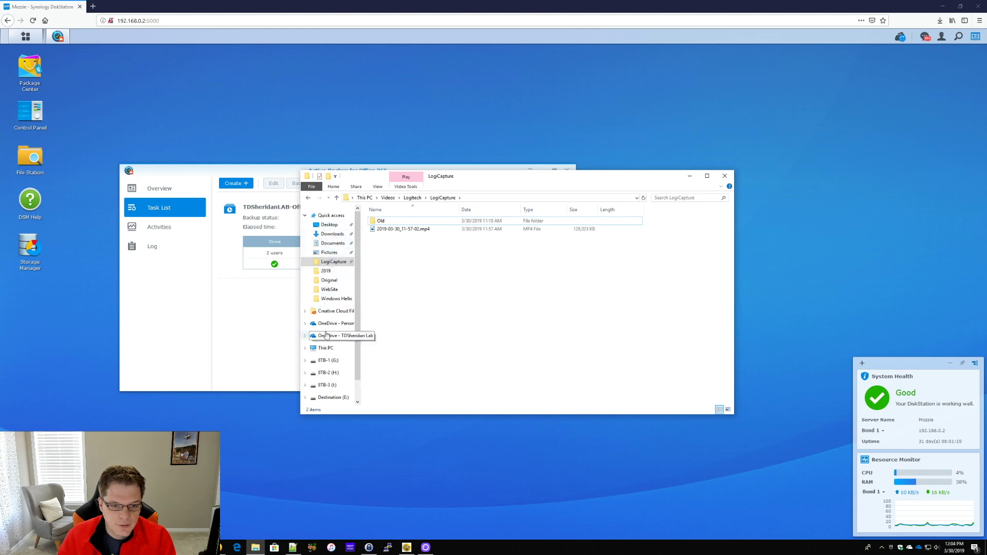
Browse the lab's OneDrive Multimedia and Notebooks folders, then switch back to Active Backup
{"action": "left_click", "coordinate": [327, 335]}
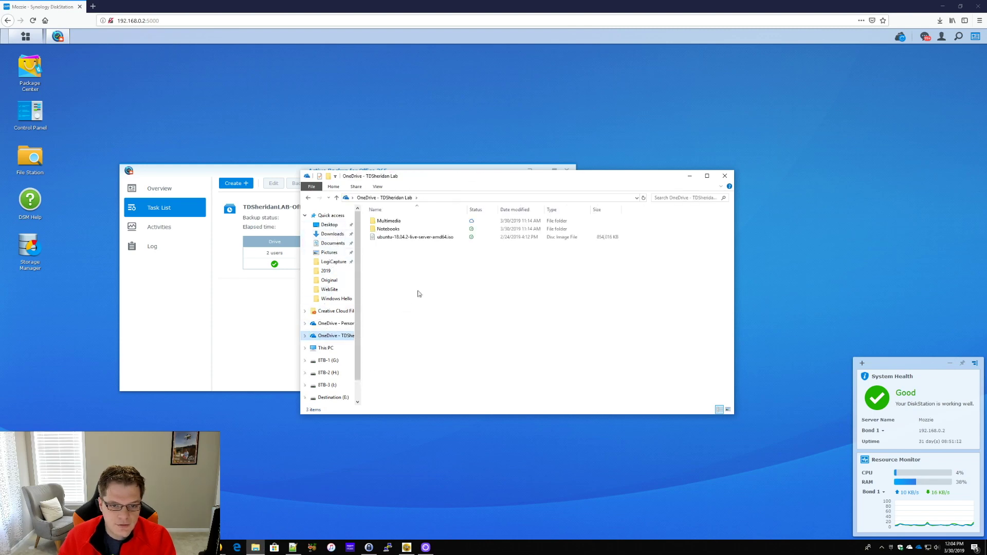
{"action": "double_click", "coordinate": [430, 223]}
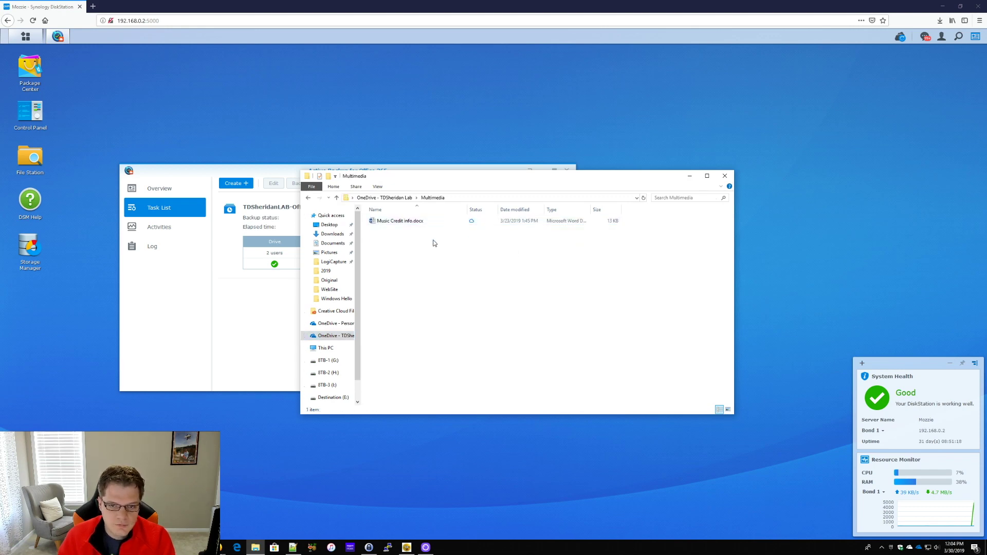
{"action": "left_click", "coordinate": [397, 201]}
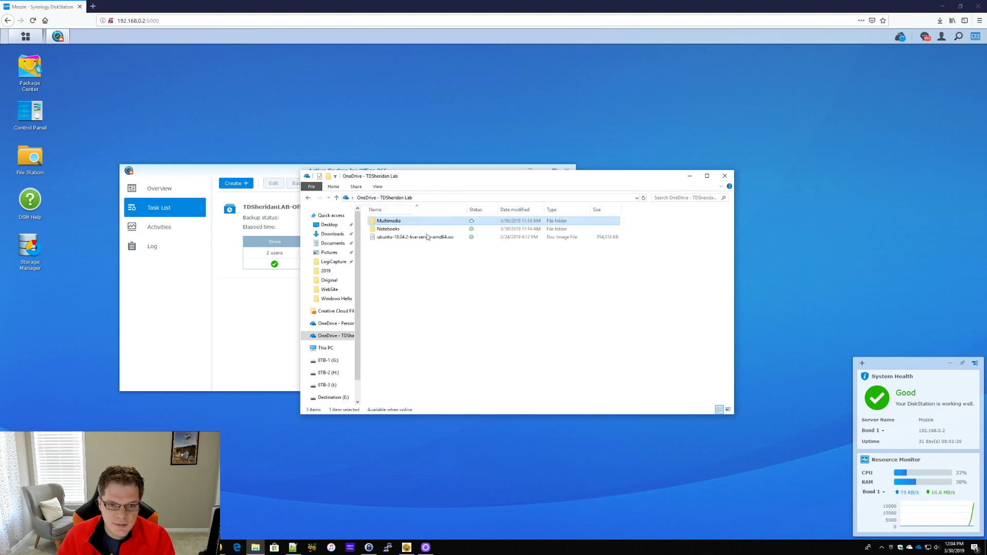
{"action": "double_click", "coordinate": [432, 230]}
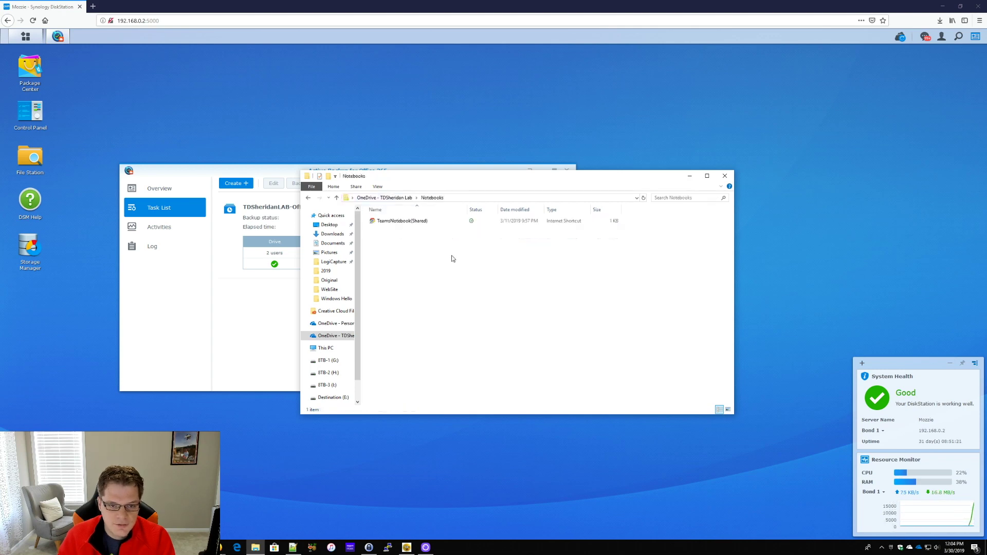
{"action": "left_click", "coordinate": [385, 198]}
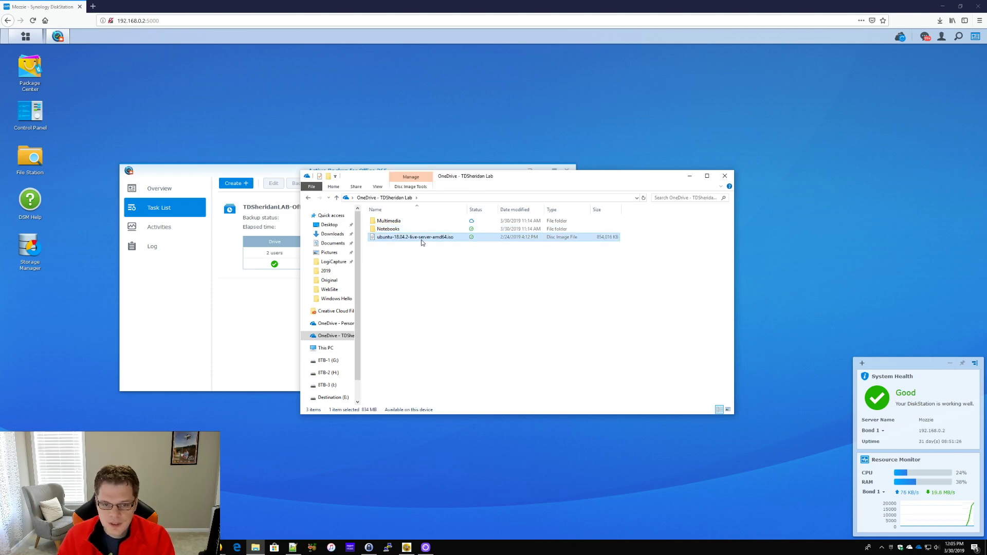
{"action": "key", "text": "alt+Tab"}
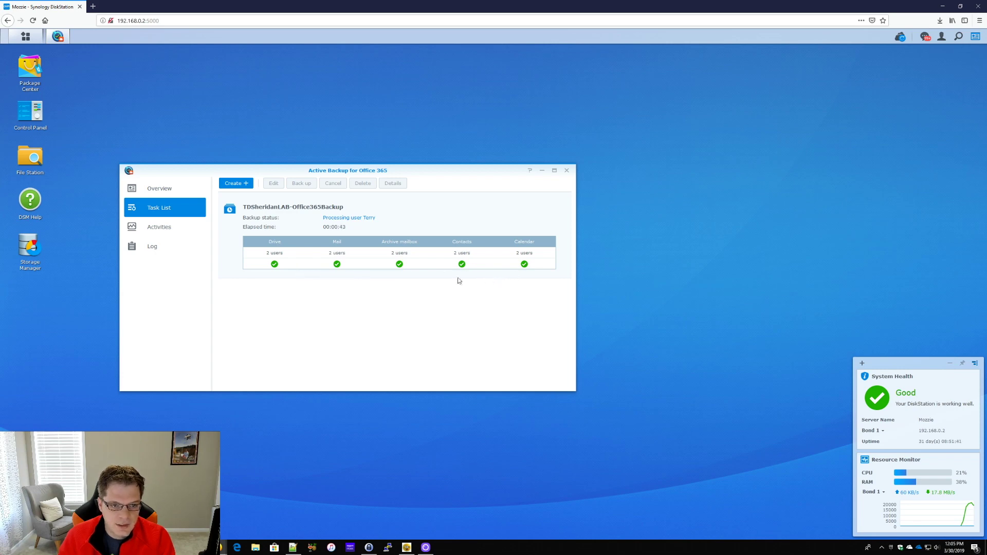
Review the running backup on the Activities, Task List and Overview pages
{"action": "left_click", "coordinate": [155, 228]}
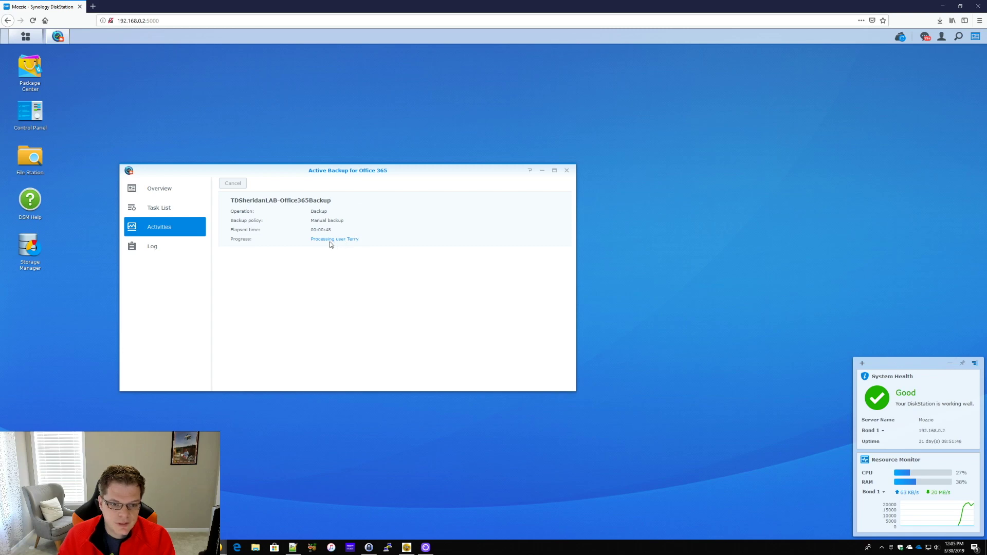
{"action": "left_click", "coordinate": [162, 212]}
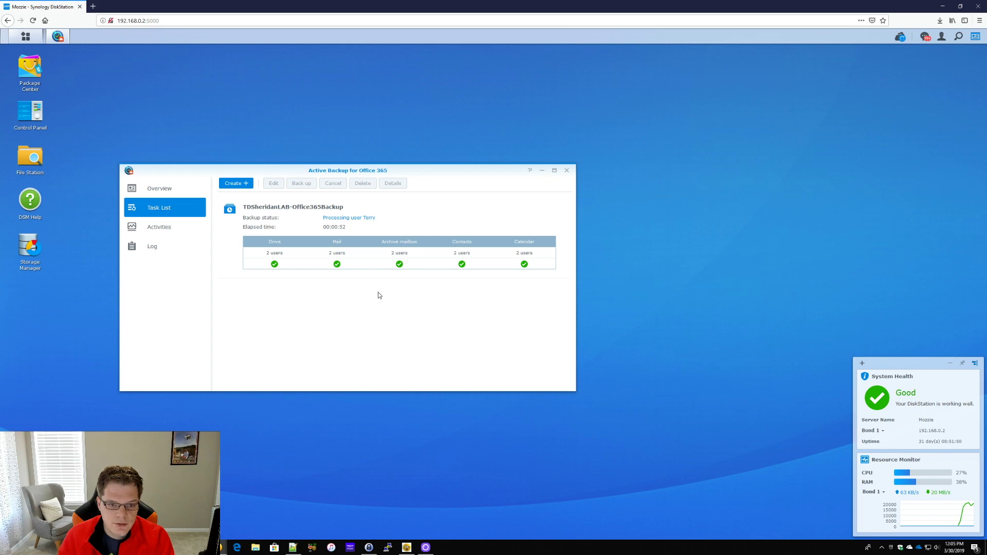
{"action": "left_click", "coordinate": [168, 189]}
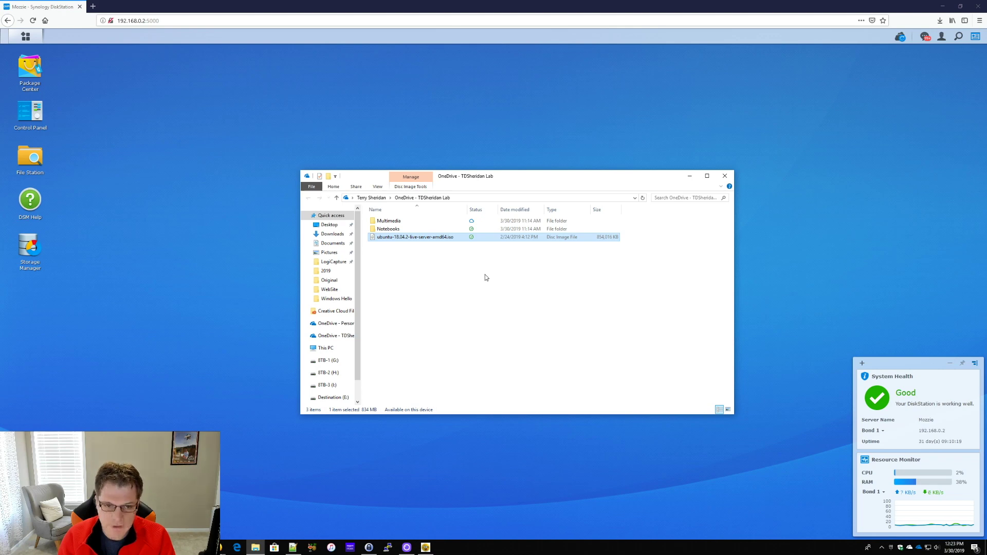
Delete the ubuntu ISO from the lab's OneDrive folder and close File Explorer
{"action": "right_click", "coordinate": [483, 242]}
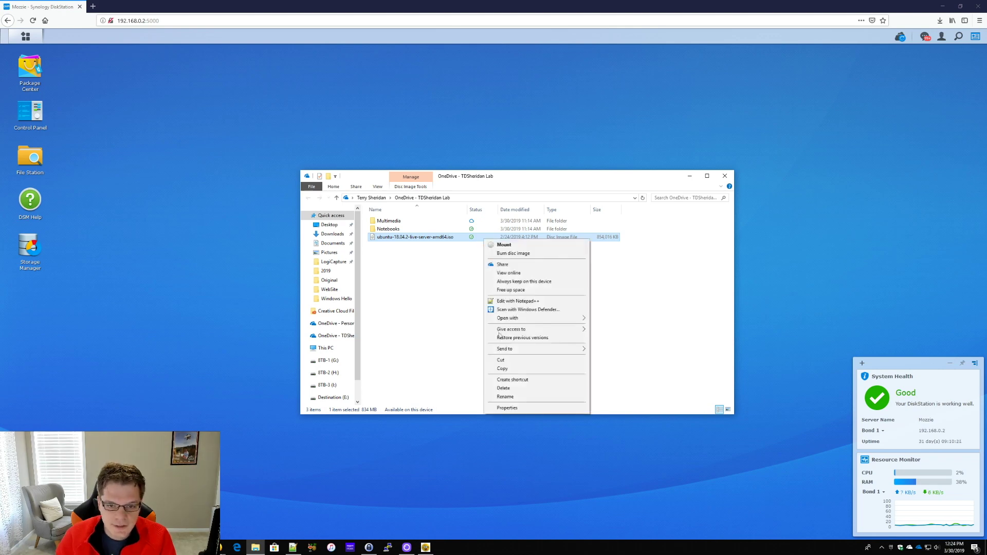
{"action": "left_click", "coordinate": [515, 387]}
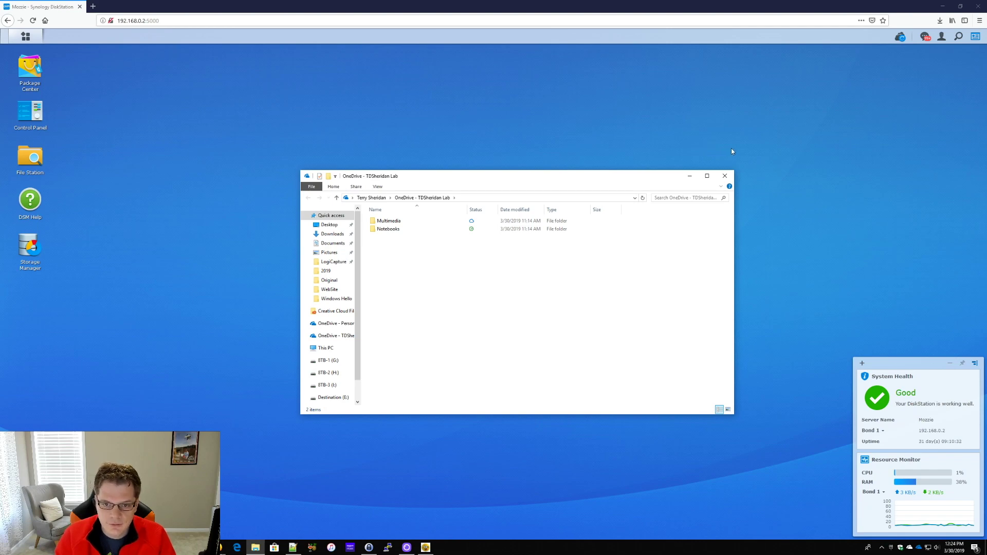
{"action": "left_click", "coordinate": [730, 180]}
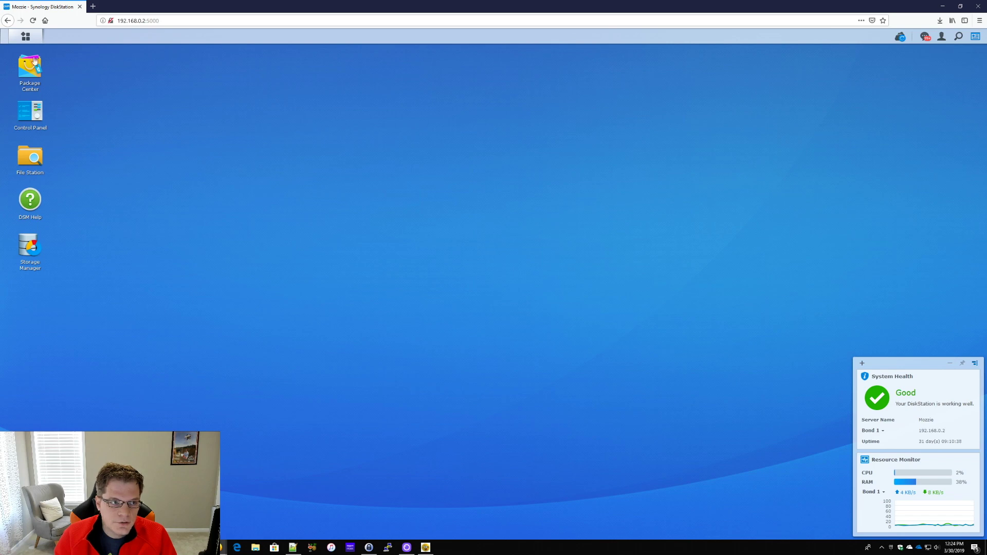
Launch the Active Backup for Office 365 Portal from Main Menu and confirm the licensed user's view role
{"action": "left_click", "coordinate": [25, 36]}
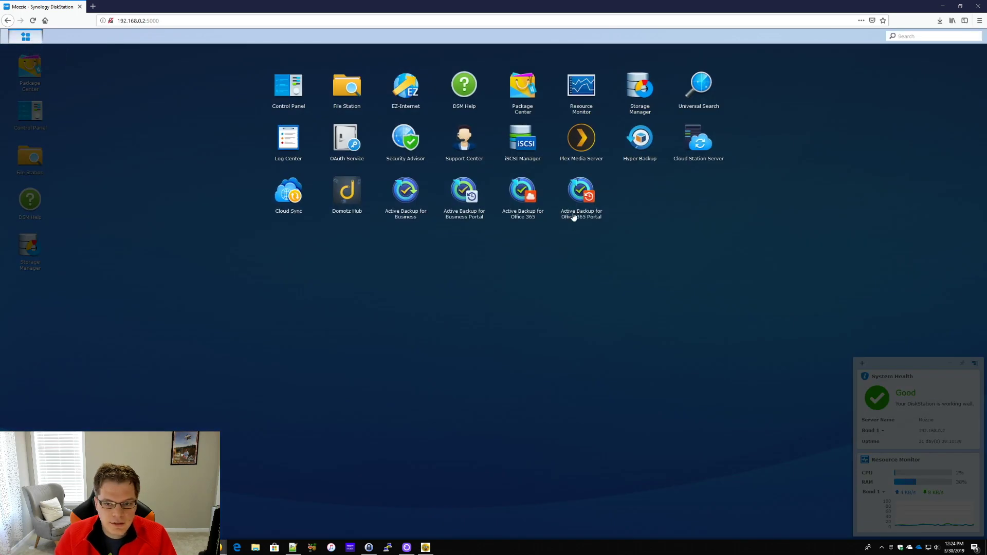
{"action": "left_click", "coordinate": [576, 188]}
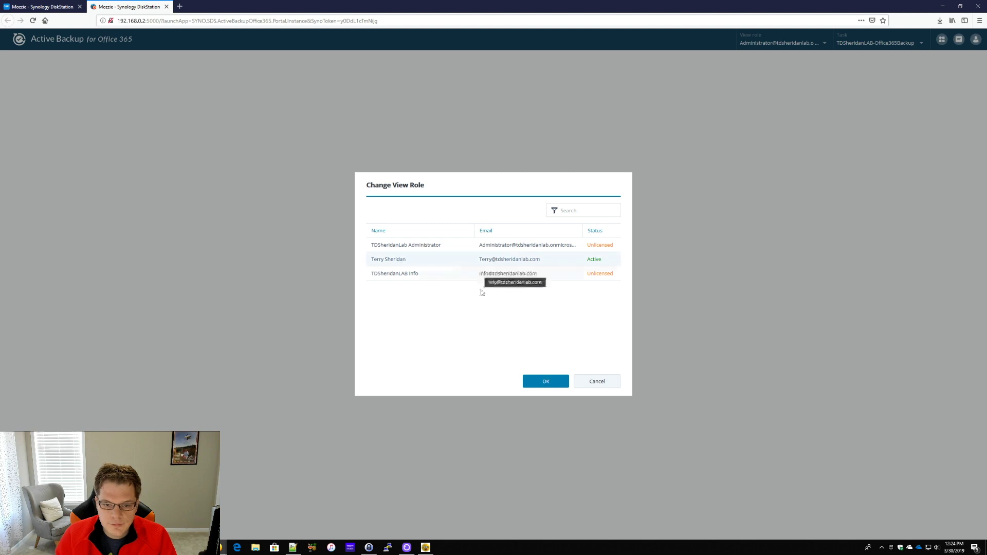
{"action": "left_click", "coordinate": [546, 382]}
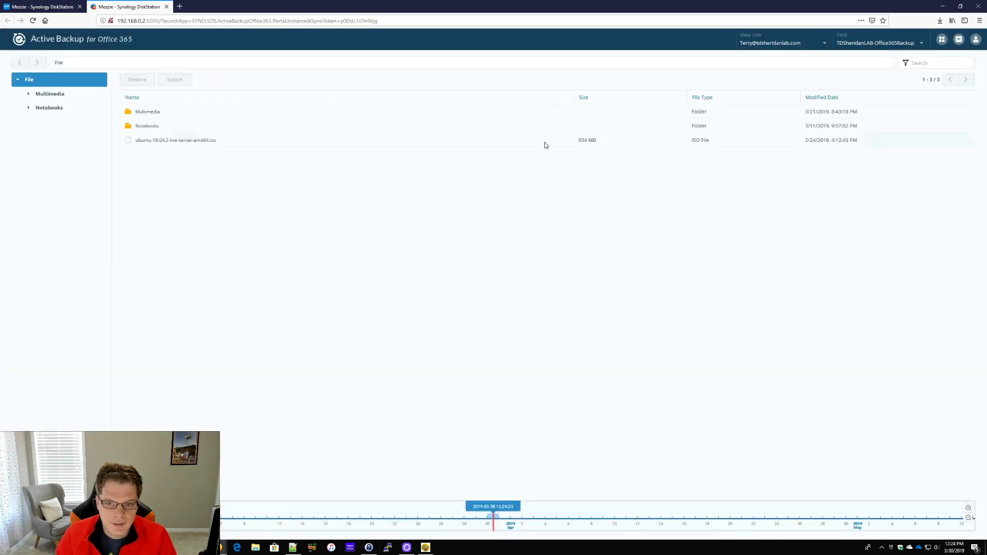
Restore ubuntu-18.04.2-live-server-amd64.iso to the user's OneDrive and wait for the 834 MB transfer to succeed
{"action": "left_click", "coordinate": [235, 144]}
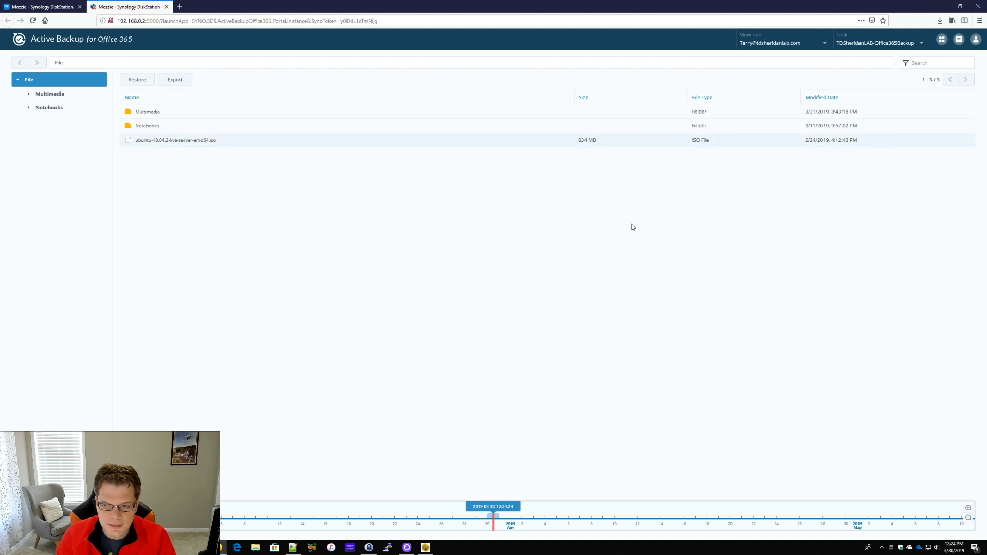
{"action": "left_click", "coordinate": [136, 80]}
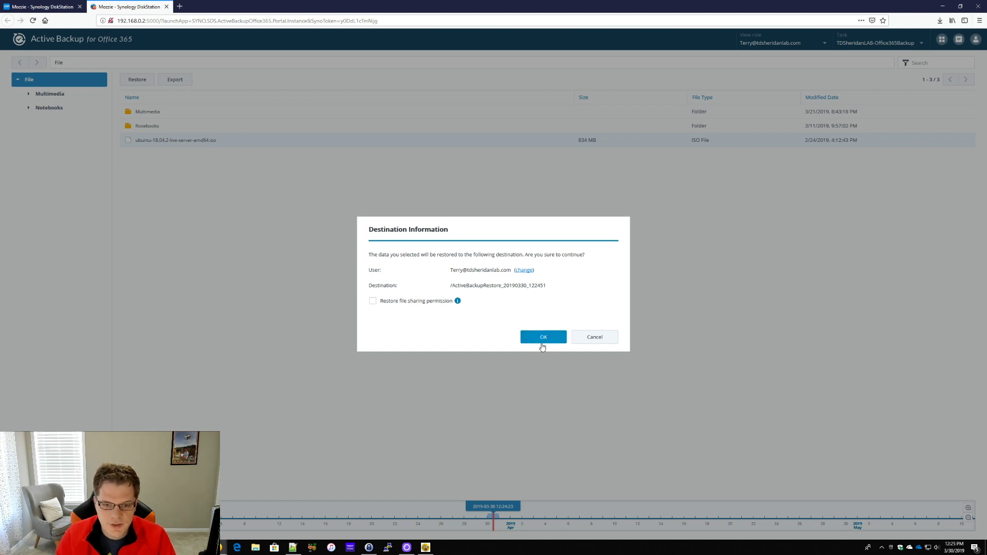
{"action": "left_click", "coordinate": [543, 337]}
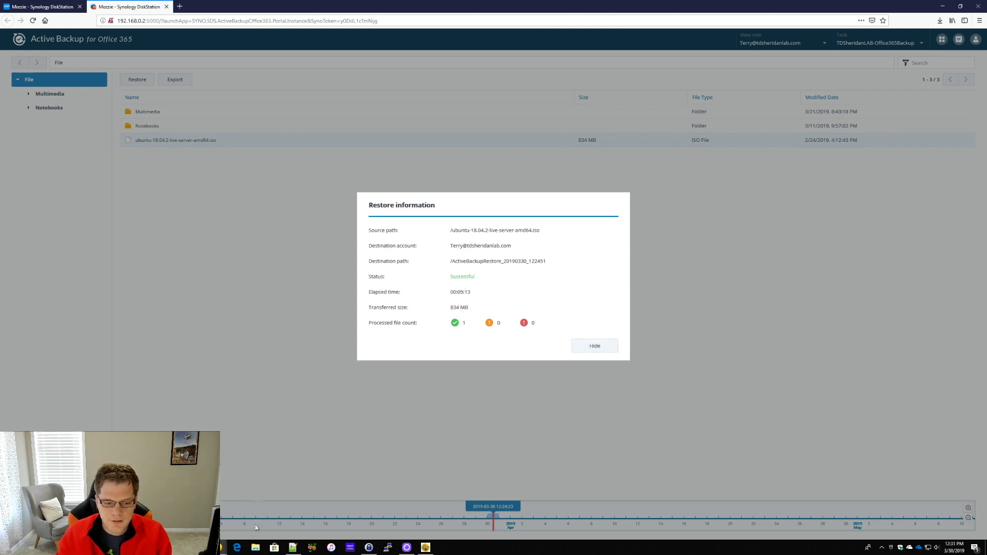
{"action": "left_click", "coordinate": [256, 548]}
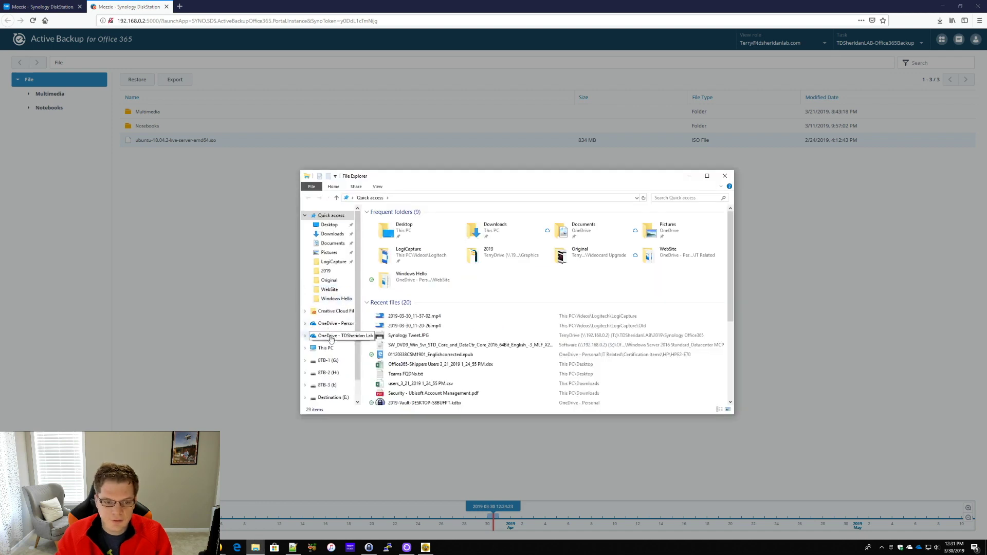
Locate the restored ubuntu ISO inside OneDrive's ActiveBackupRestore_20190330_122451 folder
{"action": "left_click", "coordinate": [335, 335]}
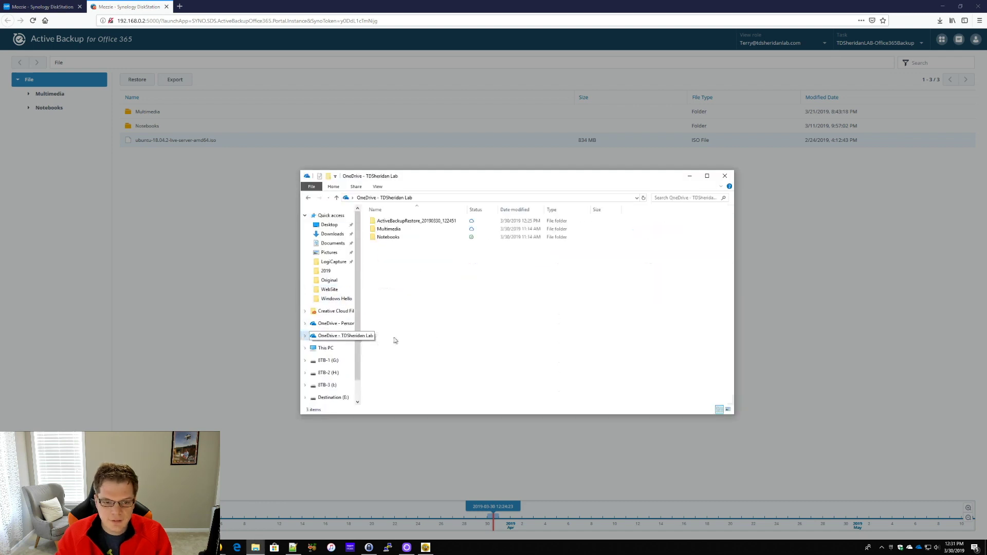
{"action": "double_click", "coordinate": [427, 221]}
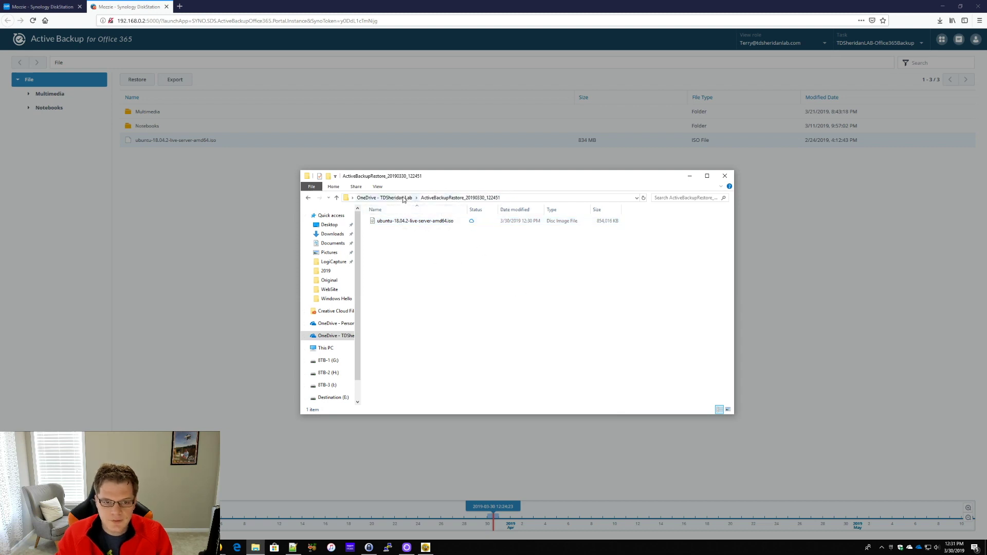
{"action": "left_click", "coordinate": [416, 222]}
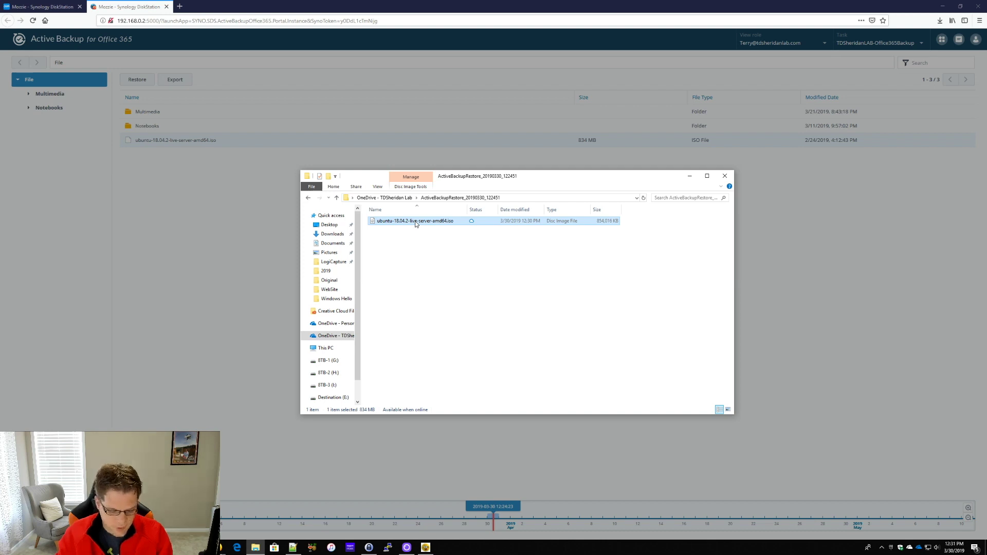
{"action": "left_click", "coordinate": [399, 198]}
{"action": "right_click", "coordinate": [421, 271]}
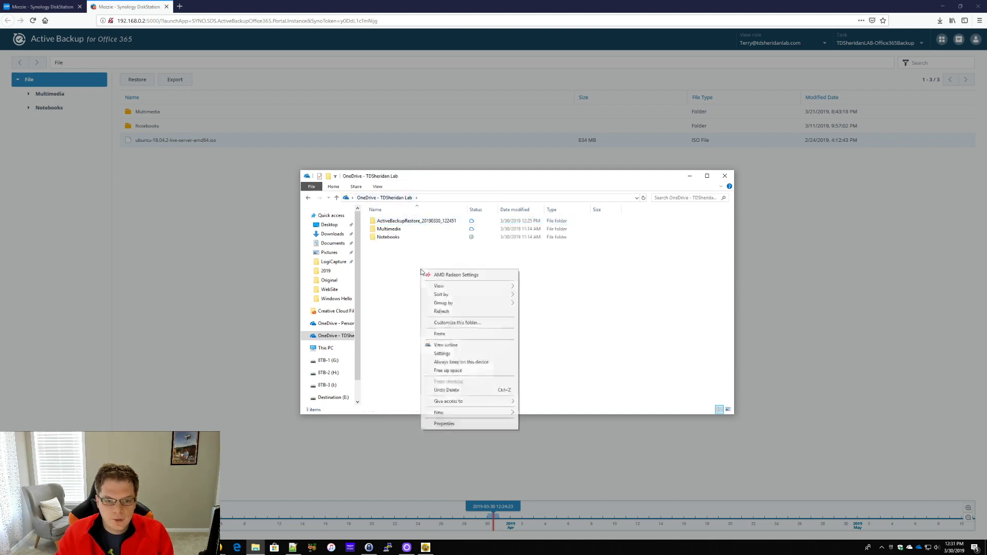
{"action": "double_click", "coordinate": [428, 221]}
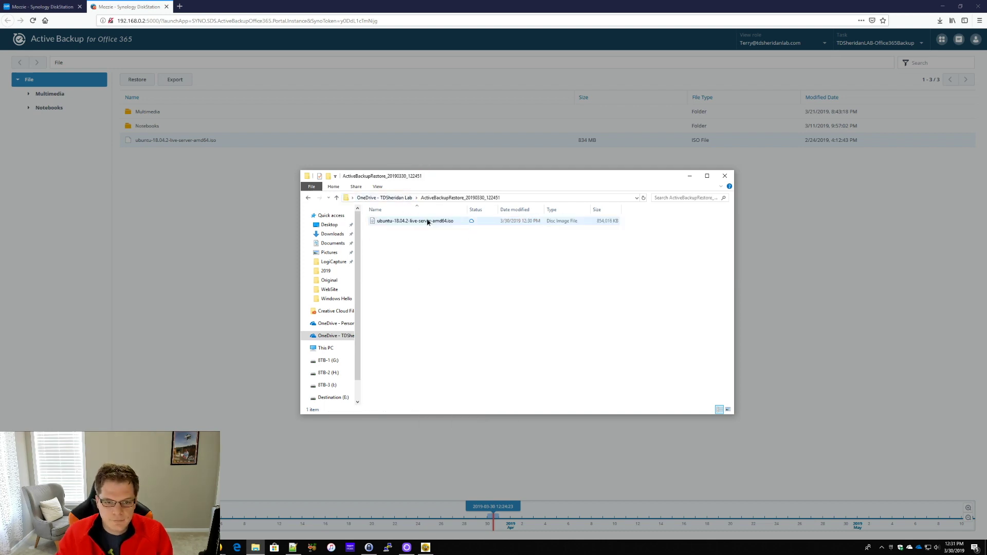
{"action": "left_click", "coordinate": [428, 222]}
Cut the ubuntu ISO, paste it into the OneDrive root, and close File Explorer
{"action": "right_click", "coordinate": [436, 224]}
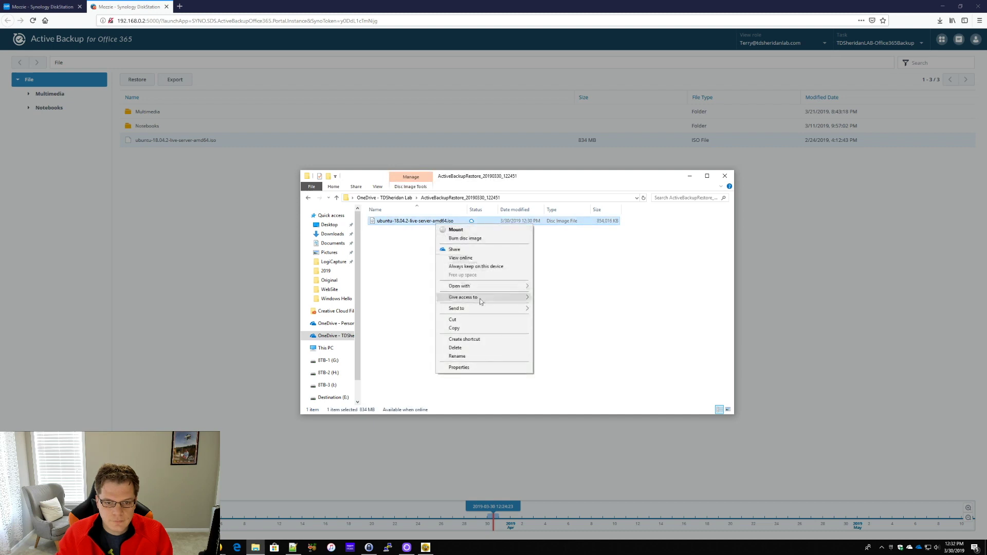
{"action": "left_click", "coordinate": [480, 322]}
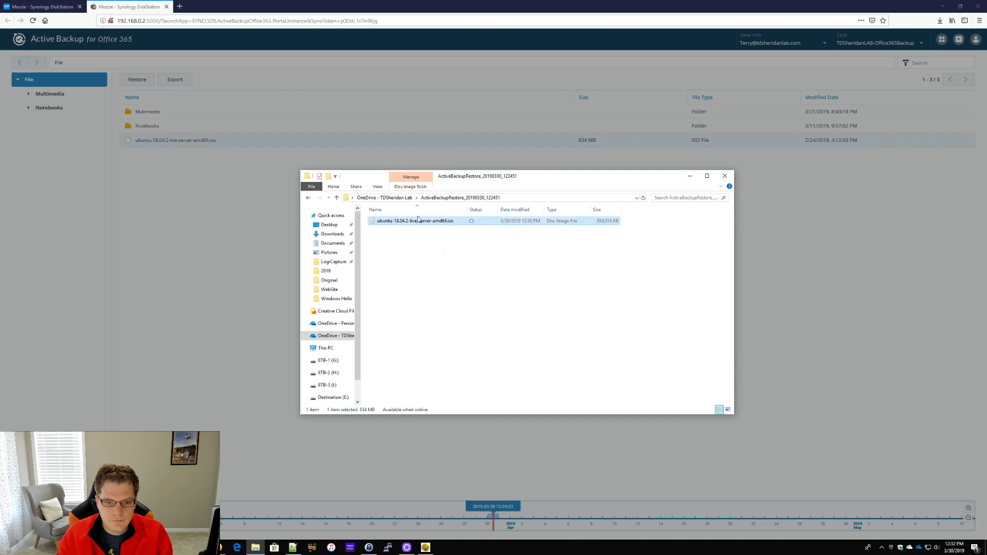
{"action": "left_click", "coordinate": [398, 198]}
{"action": "right_click", "coordinate": [395, 260]}
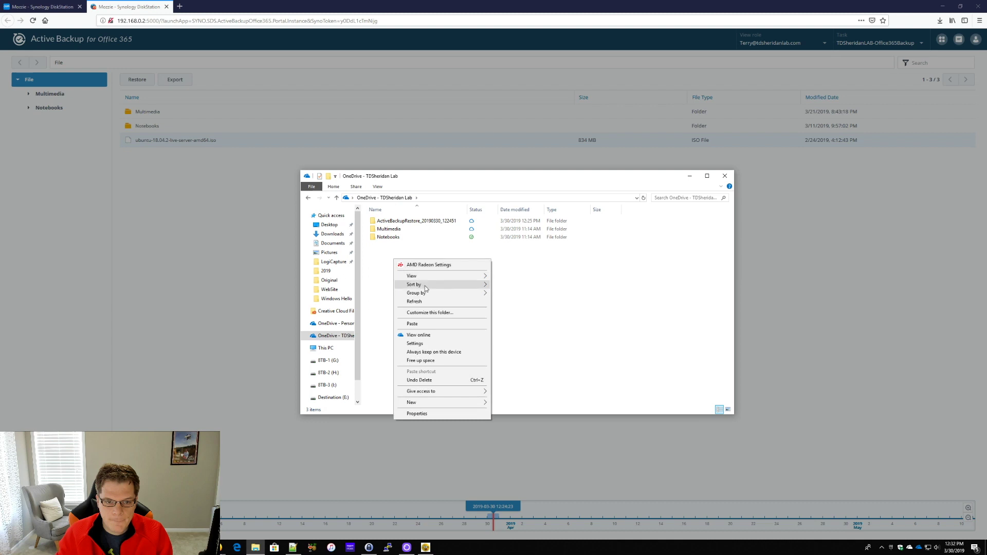
{"action": "left_click", "coordinate": [413, 324]}
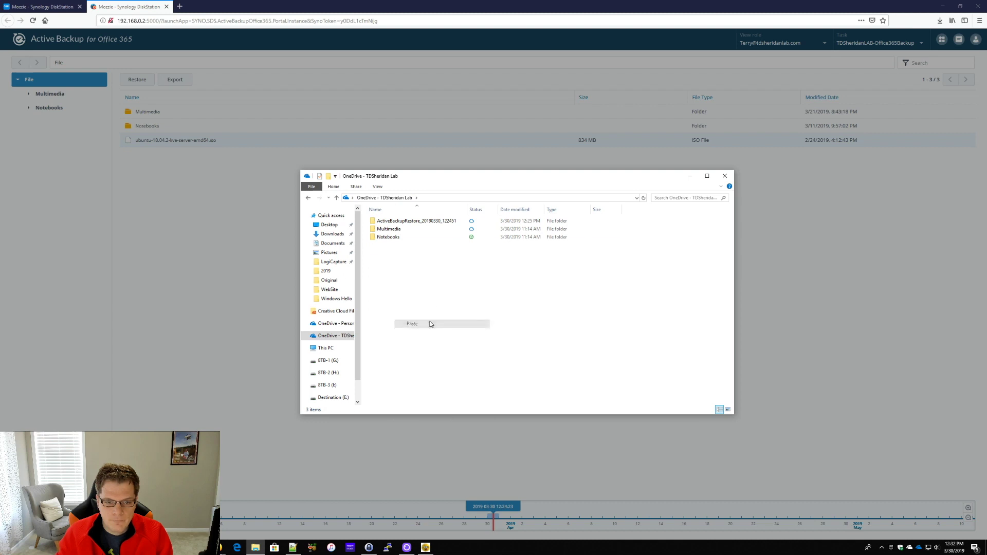
{"action": "left_click", "coordinate": [725, 176]}
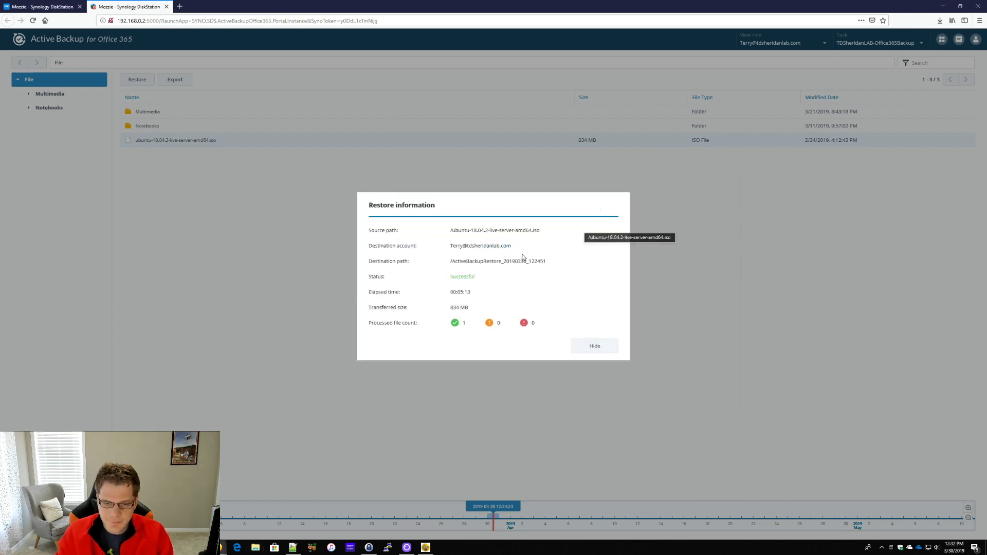
Dismiss the restore summary and switch the portal to the backed-up Mail
{"action": "left_click", "coordinate": [595, 347]}
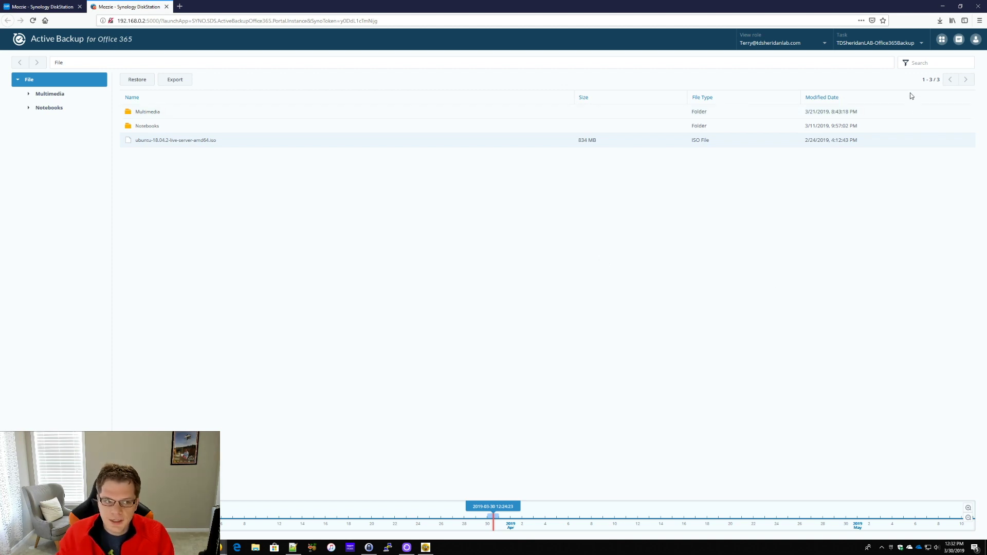
{"action": "left_click", "coordinate": [942, 40]}
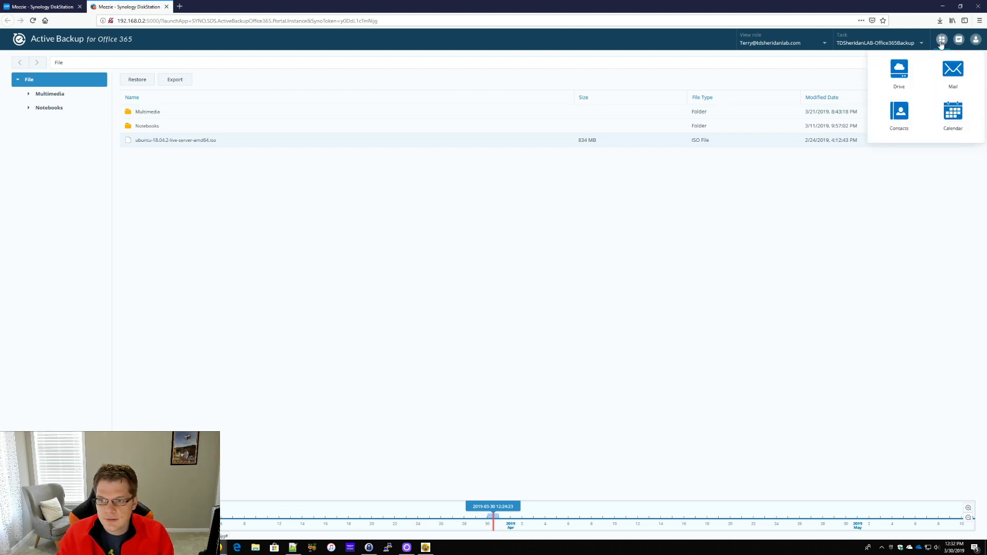
{"action": "left_click", "coordinate": [952, 72]}
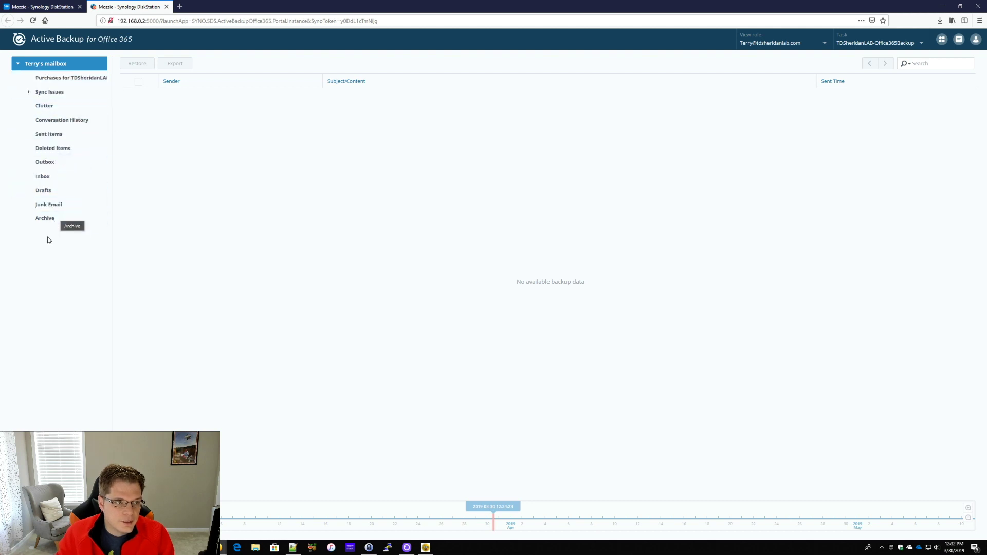
Export both Purchases folder emails, including Customer Services Team, to export.zip and close it
{"action": "key", "text": "Down"}
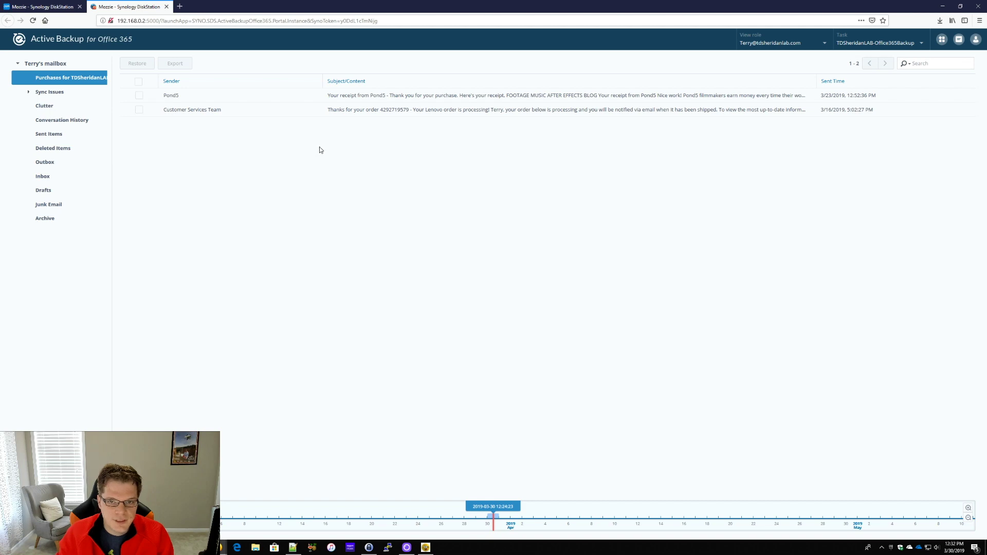
{"action": "left_click", "coordinate": [52, 81]}
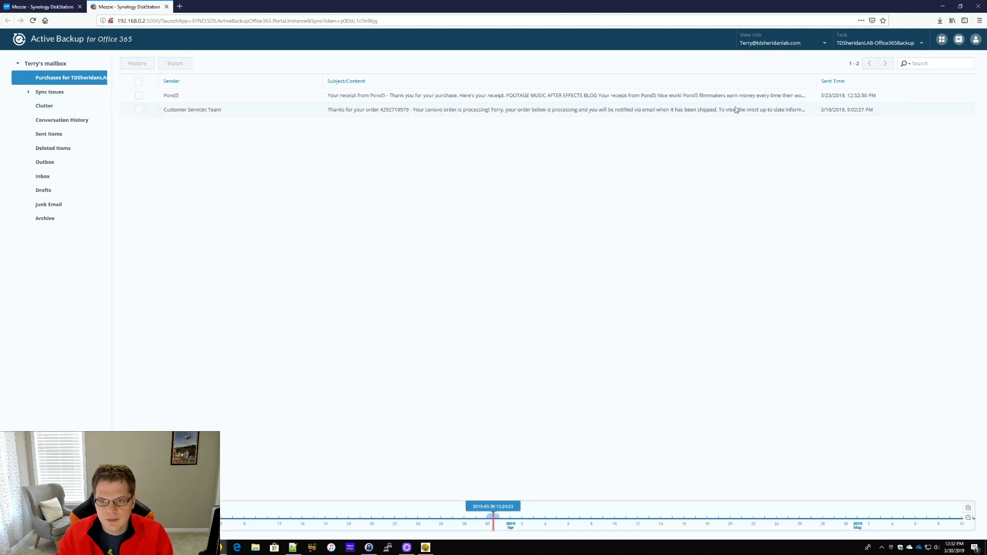
{"action": "left_click", "coordinate": [139, 109]}
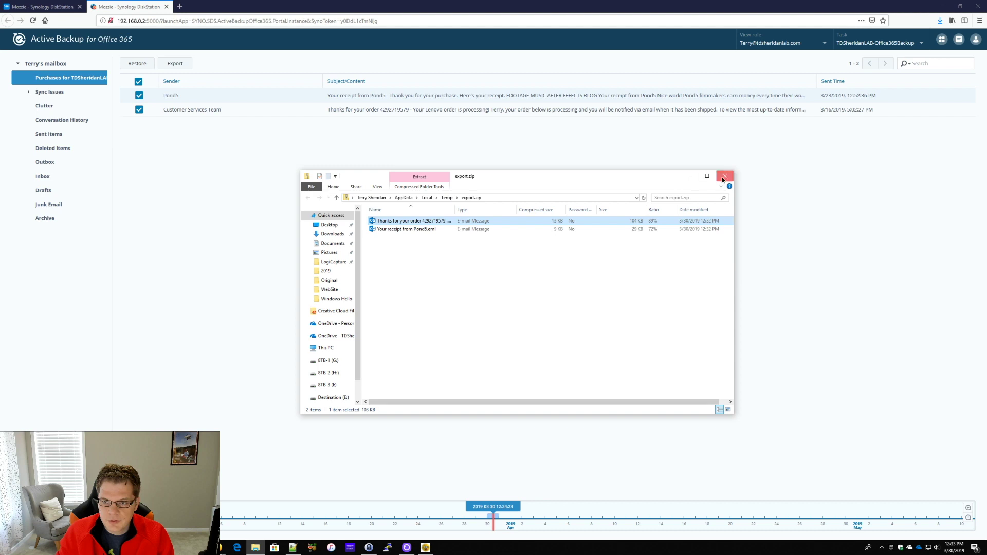
{"action": "left_click", "coordinate": [723, 177]}
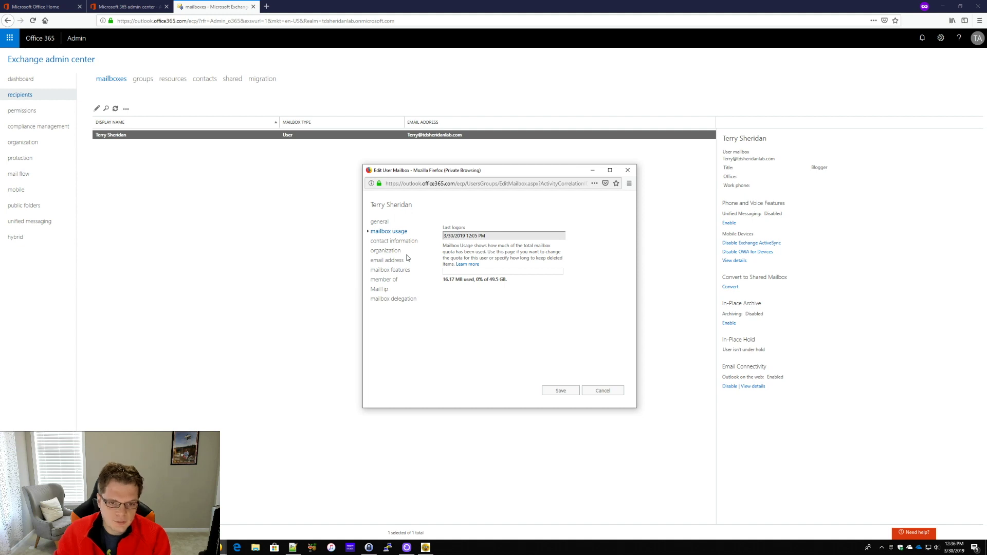
Show the open browser windows from the taskbar
{"action": "left_click", "coordinate": [220, 547]}
Browse the Synology Plus Series NAS models, then return to the Exchange mailboxes window
{"action": "left_click", "coordinate": [222, 516]}
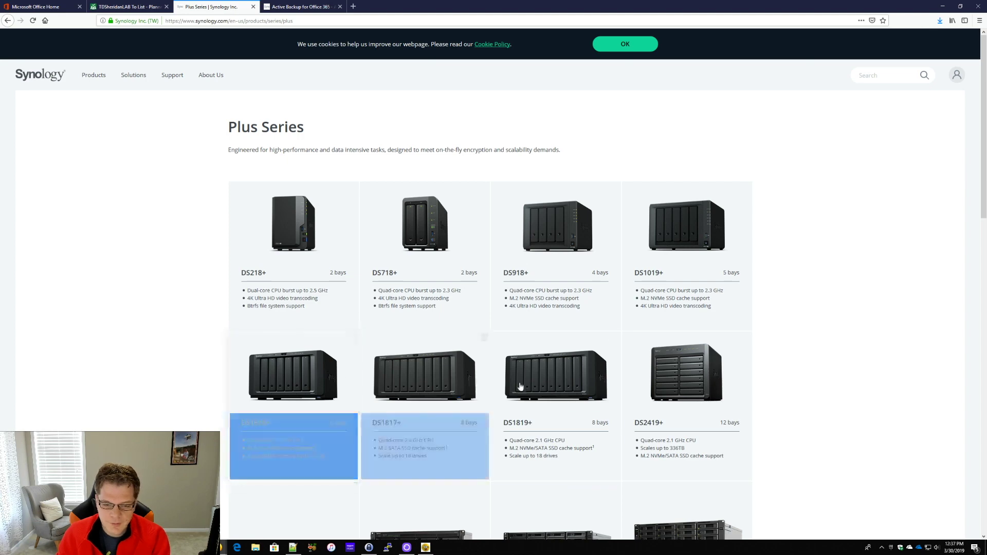
{"action": "scroll", "coordinate": [809, 391], "scroll_direction": "down", "scroll_amount": 2}
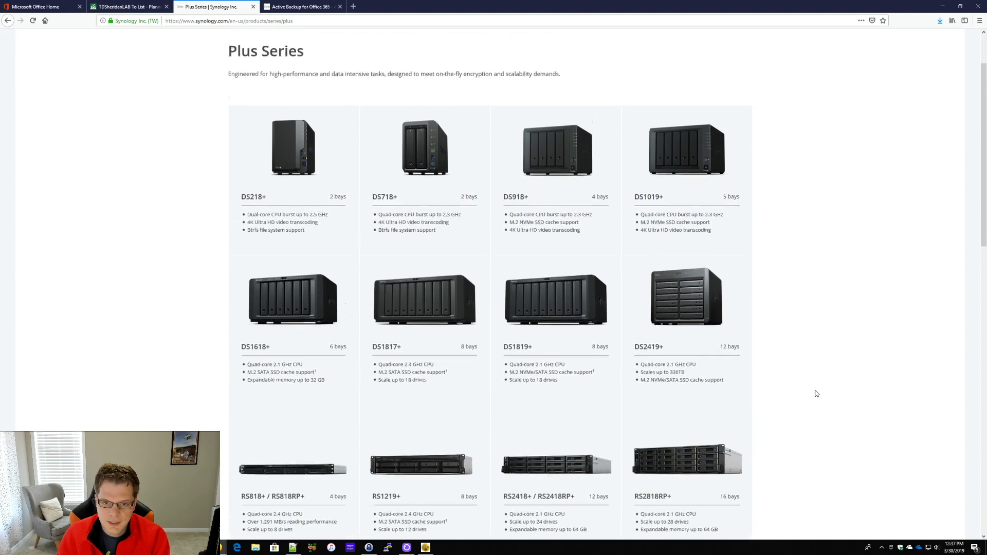
{"action": "scroll", "coordinate": [816, 393], "scroll_direction": "up", "scroll_amount": 1}
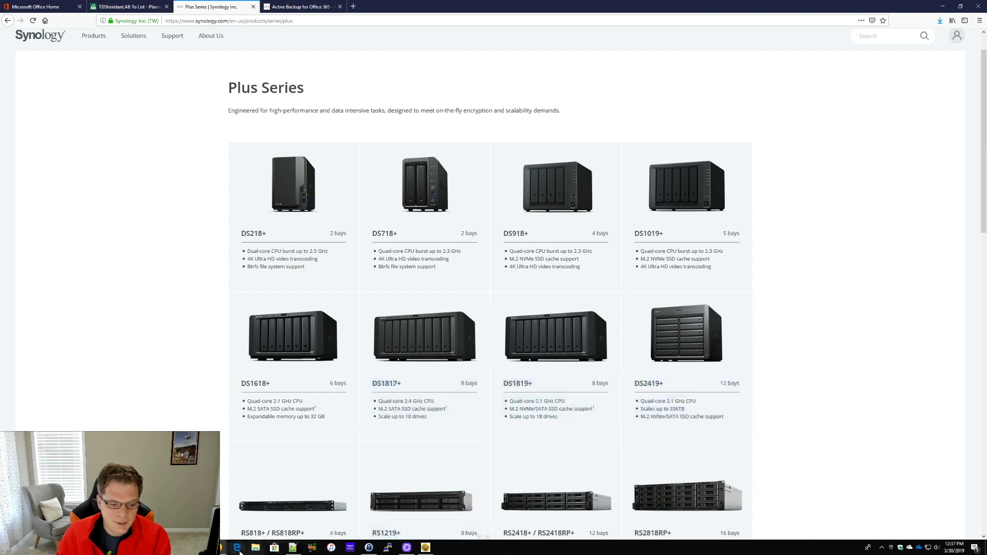
{"action": "mouse_move", "coordinate": [286, 546]}
{"action": "left_click", "coordinate": [285, 518]}
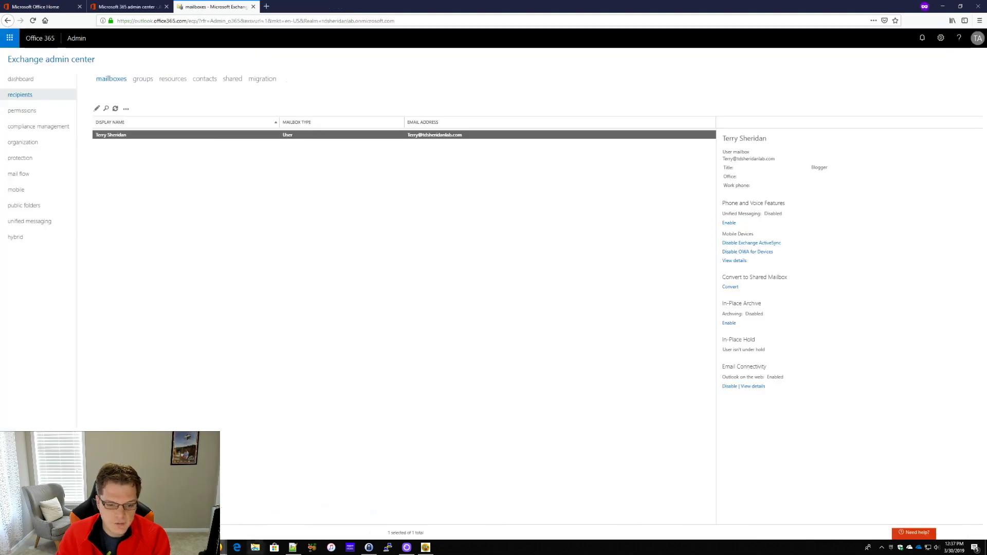
Bring back the Edit User Mailbox window showing 16.17 MB used of 49.5 GB
{"action": "mouse_move", "coordinate": [224, 546]}
{"action": "left_click", "coordinate": [358, 524]}
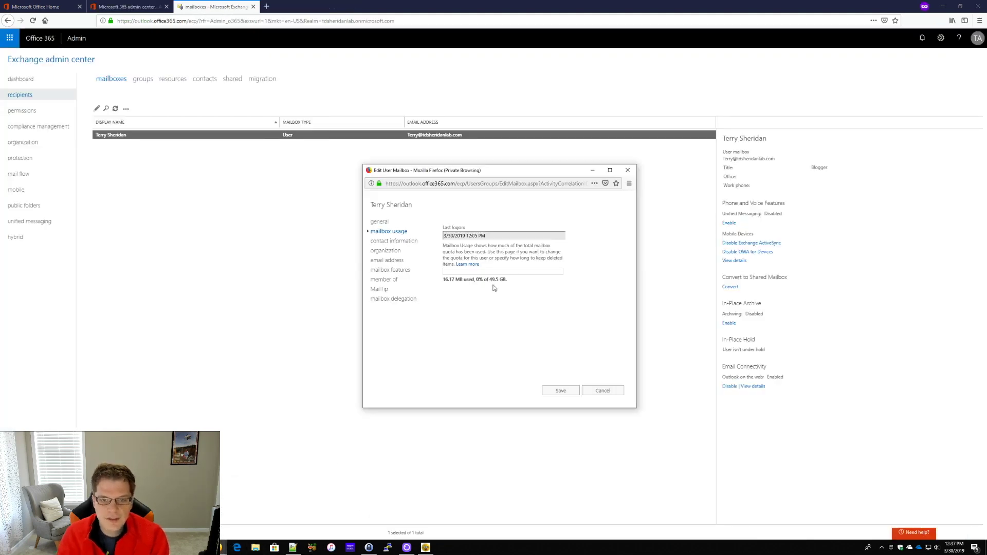